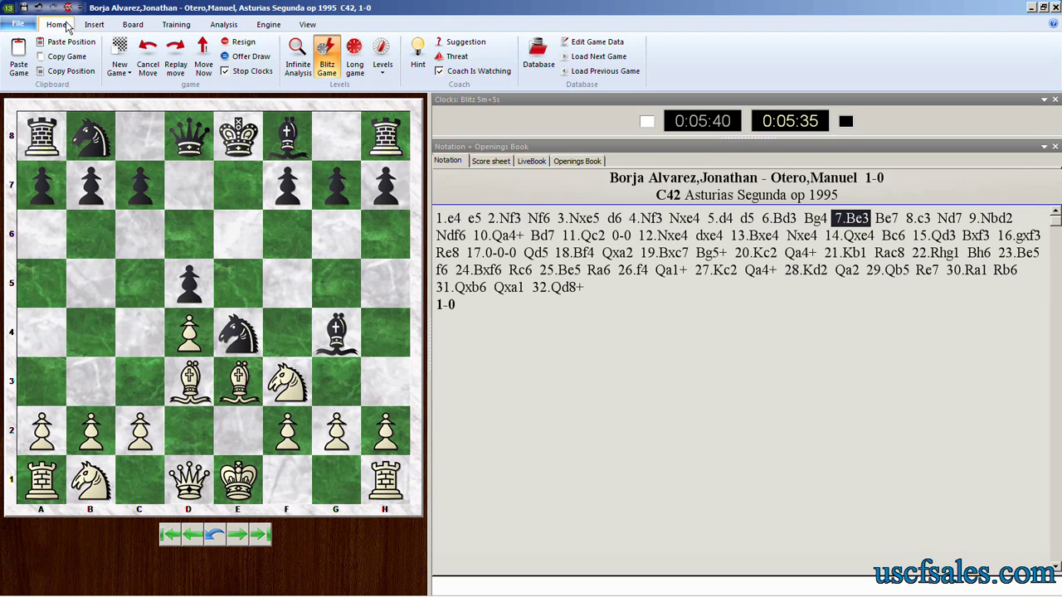
Start Infinite Analysis from the Home ribbon and turn off the engine pane's Variation Board
left_click(297, 64)
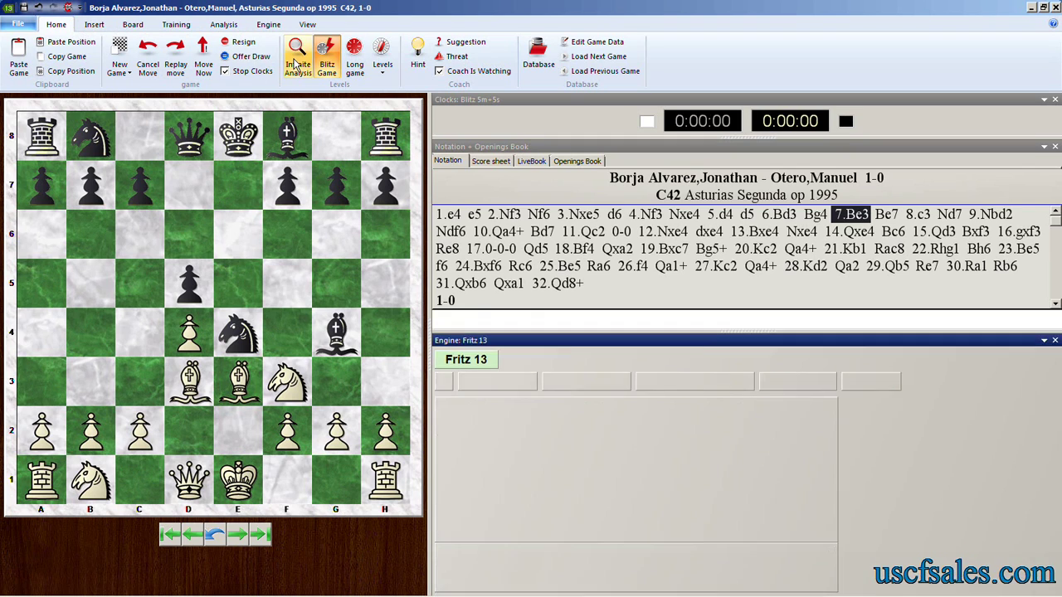
right_click(741, 475)
left_click(785, 423)
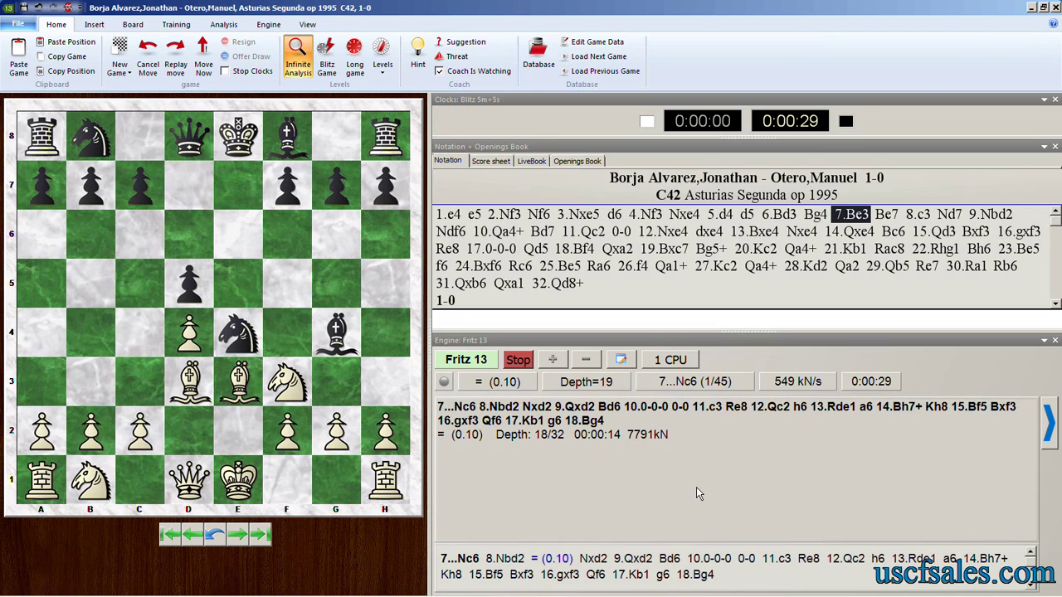
Raise the engine output to four analysis lines, led by 7...Nc6 and 7...Bd6
left_click(554, 361)
left_click(554, 361)
left_click(554, 362)
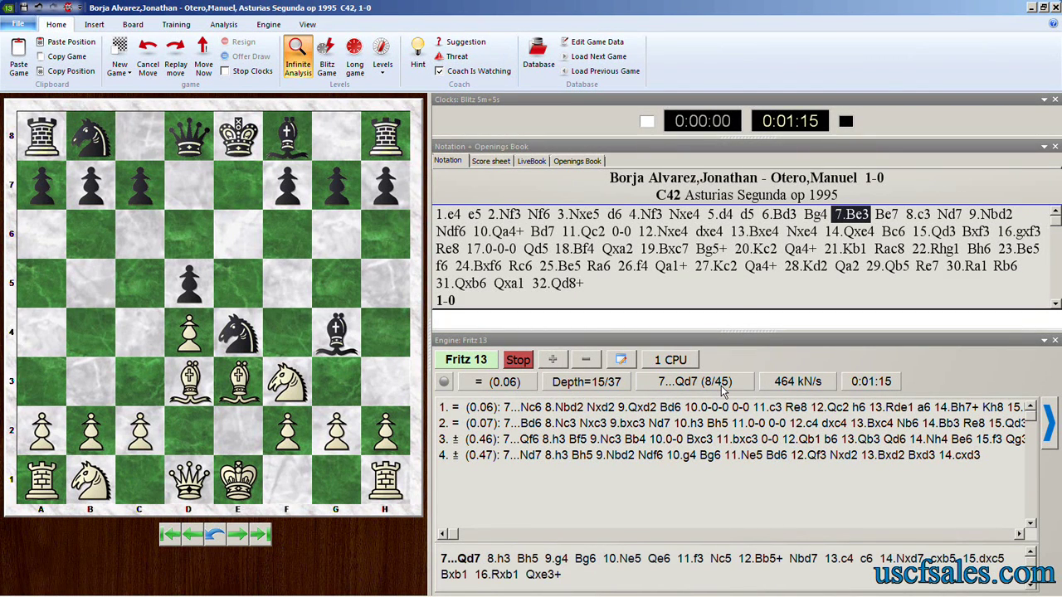
left_click(555, 360)
left_click(554, 360)
left_click(554, 360)
left_click(554, 360)
left_click(554, 360)
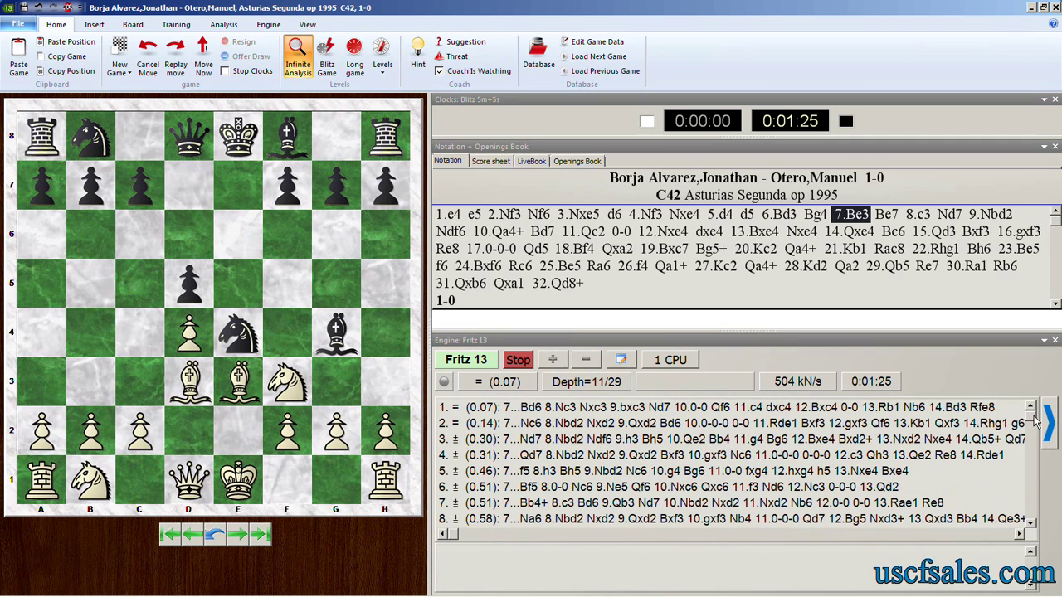
scroll(1034, 450, "down", 1)
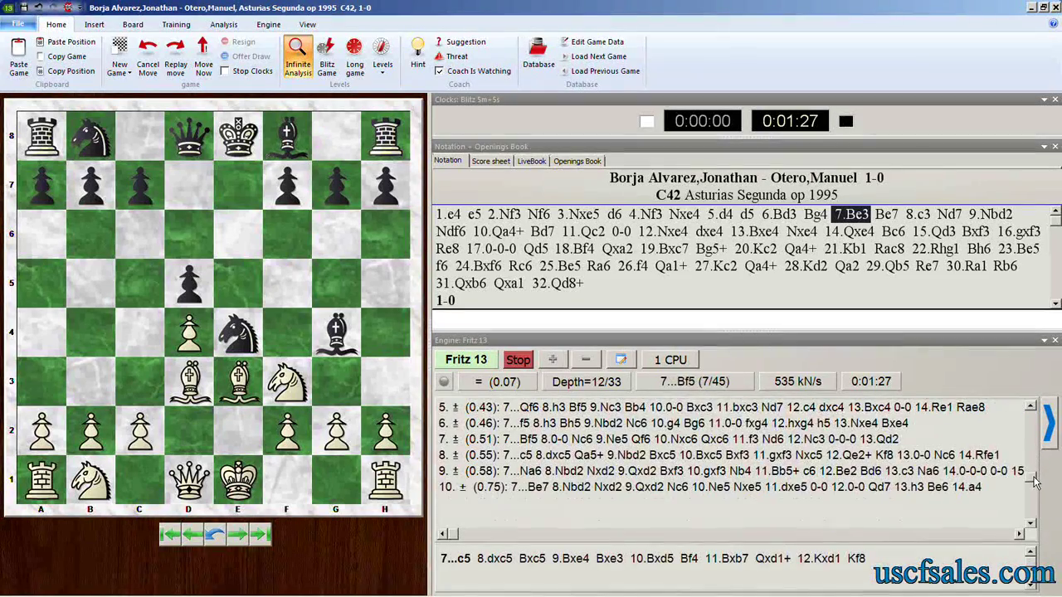
scroll(1037, 435, "up", 1)
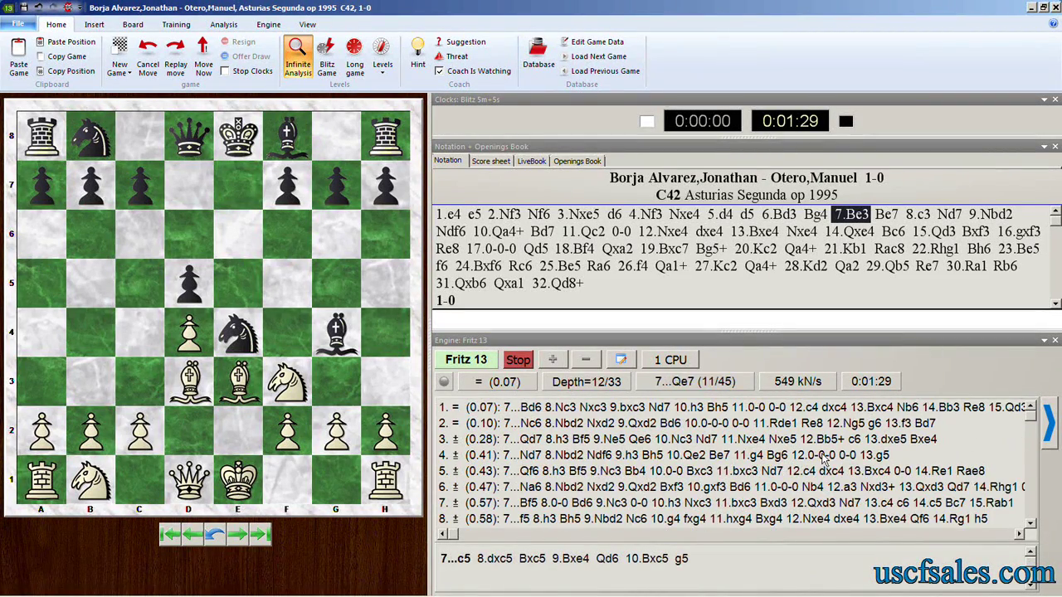
left_click(586, 365)
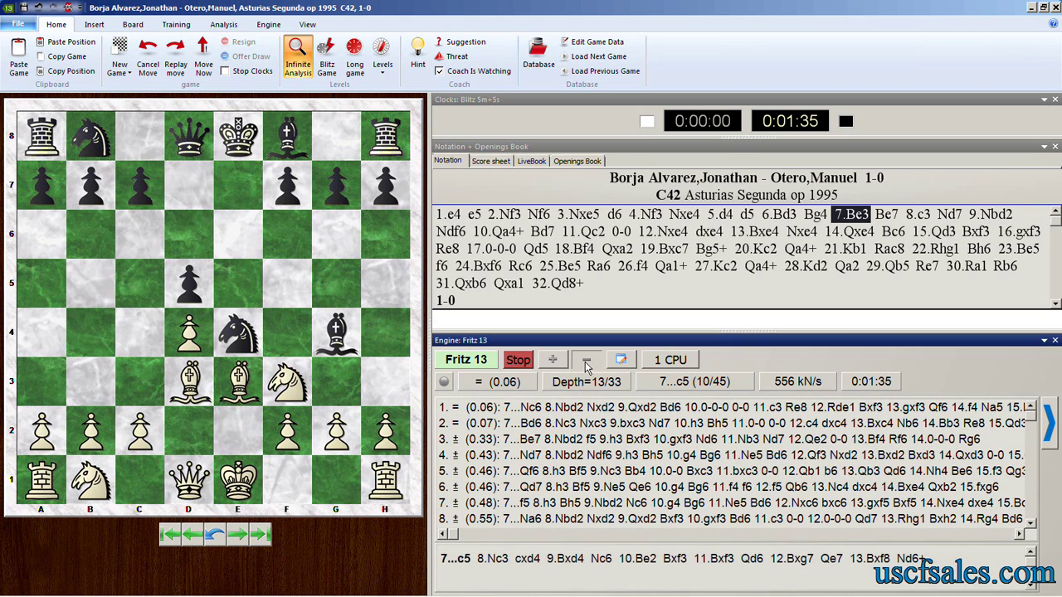
left_click(586, 365)
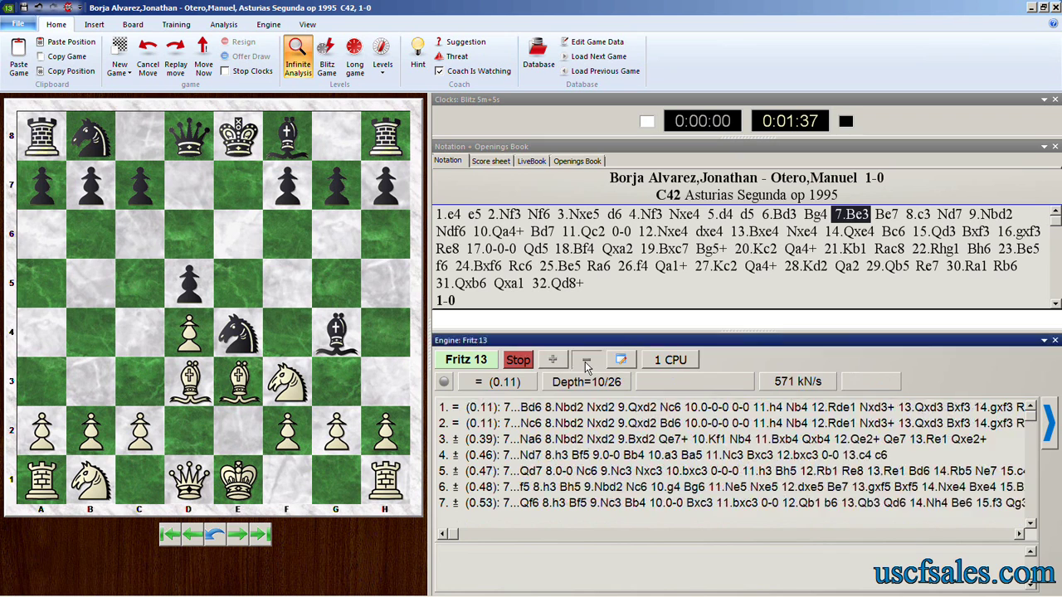
left_click(585, 365)
left_click(585, 365)
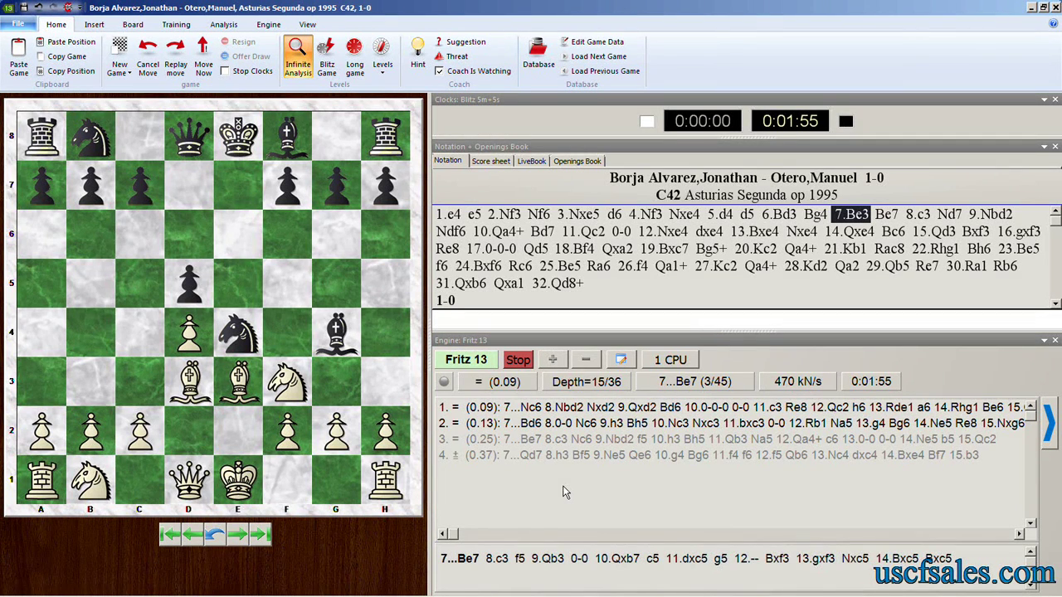
Vary the engine line count, ending on a single 7...Nc6 main line at depth 19
left_click(584, 361)
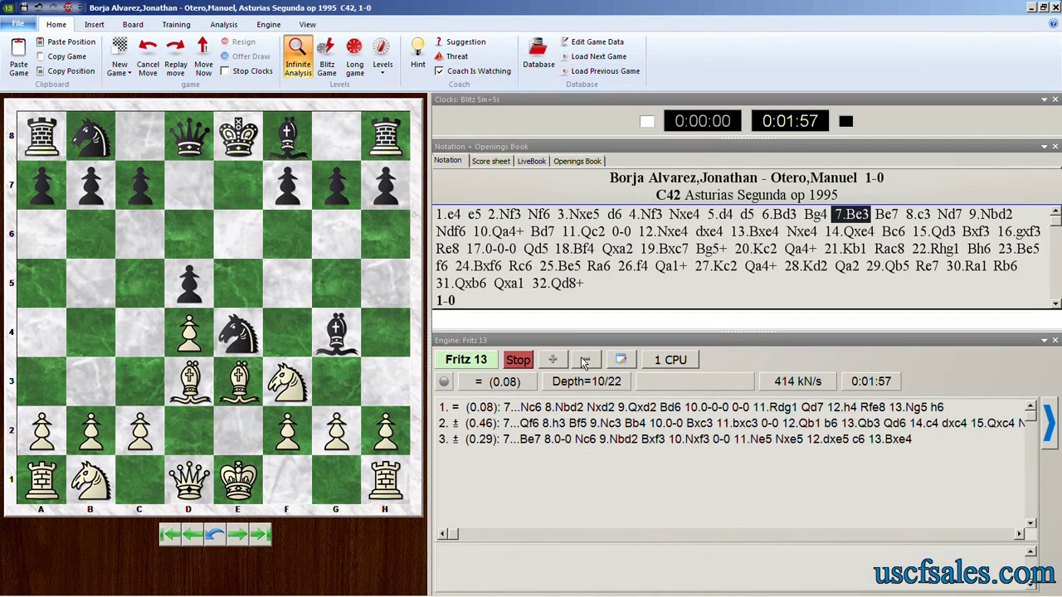
left_click(585, 361)
left_click(585, 360)
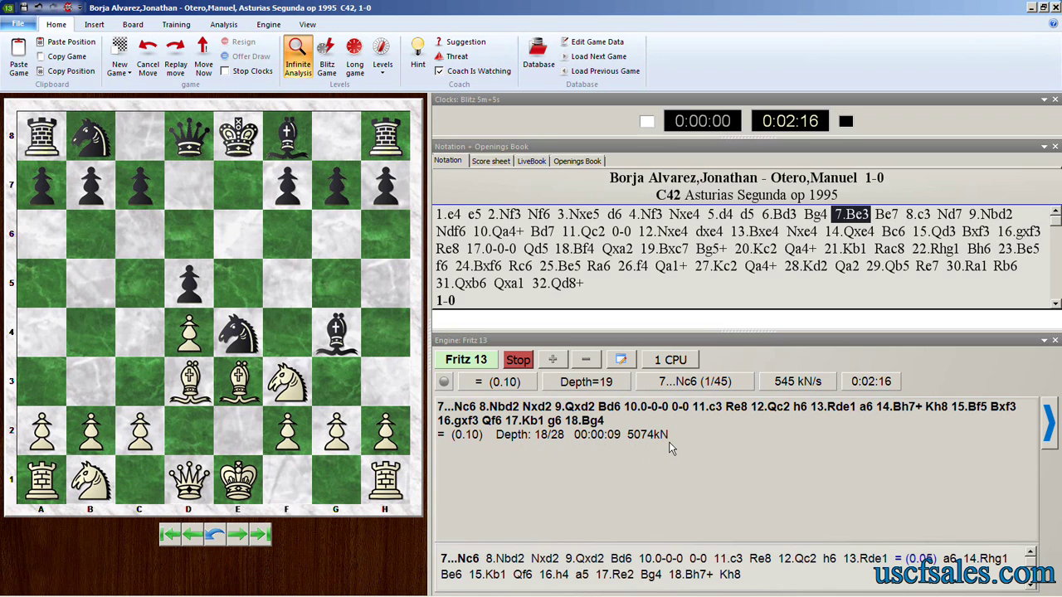
left_click(557, 362)
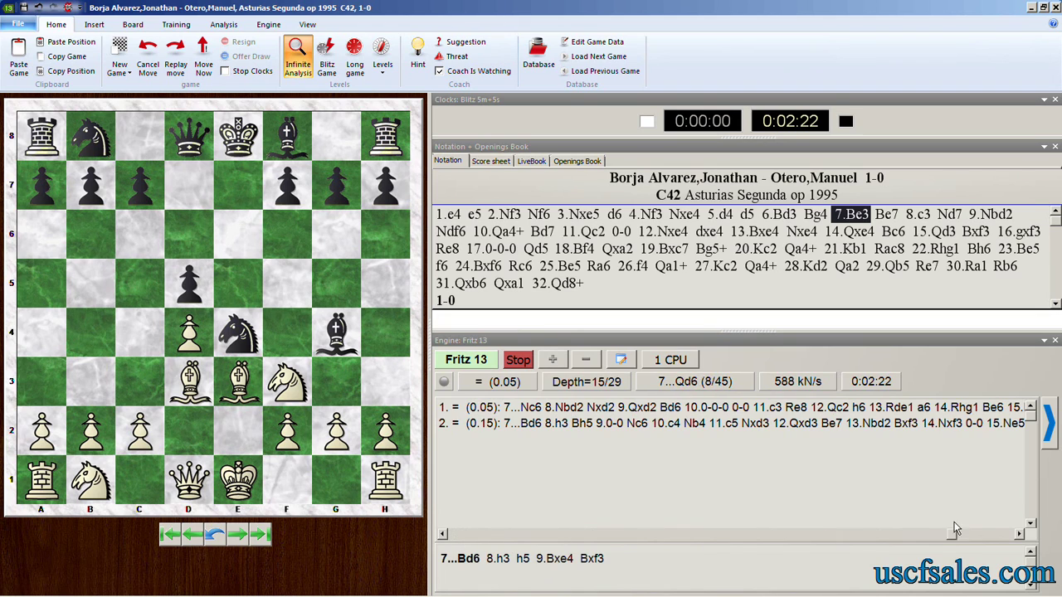
left_click(950, 534)
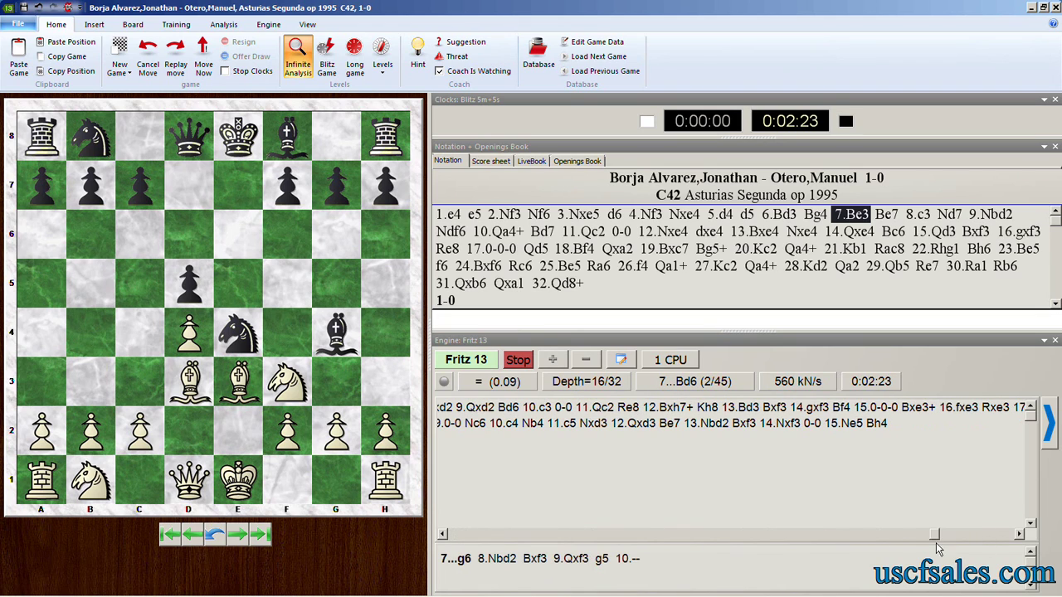
left_click(554, 365)
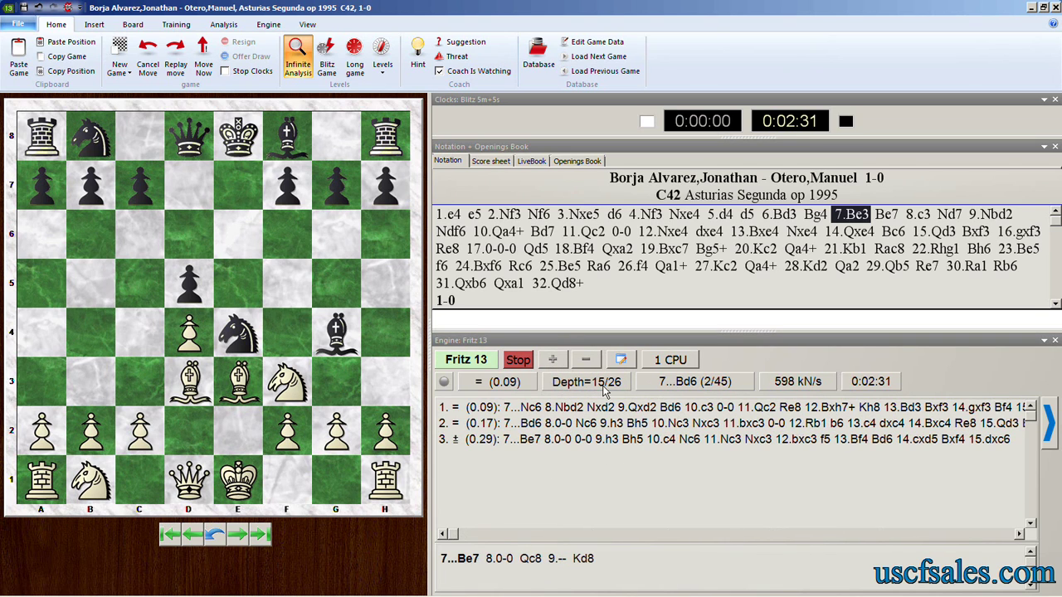
left_click(587, 364)
left_click(587, 363)
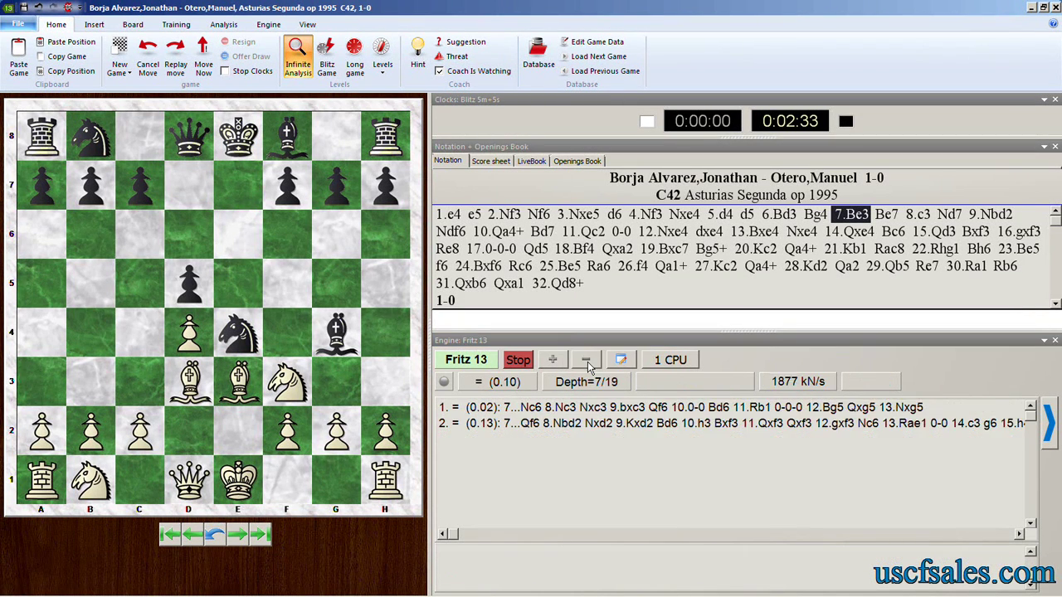
left_click(587, 363)
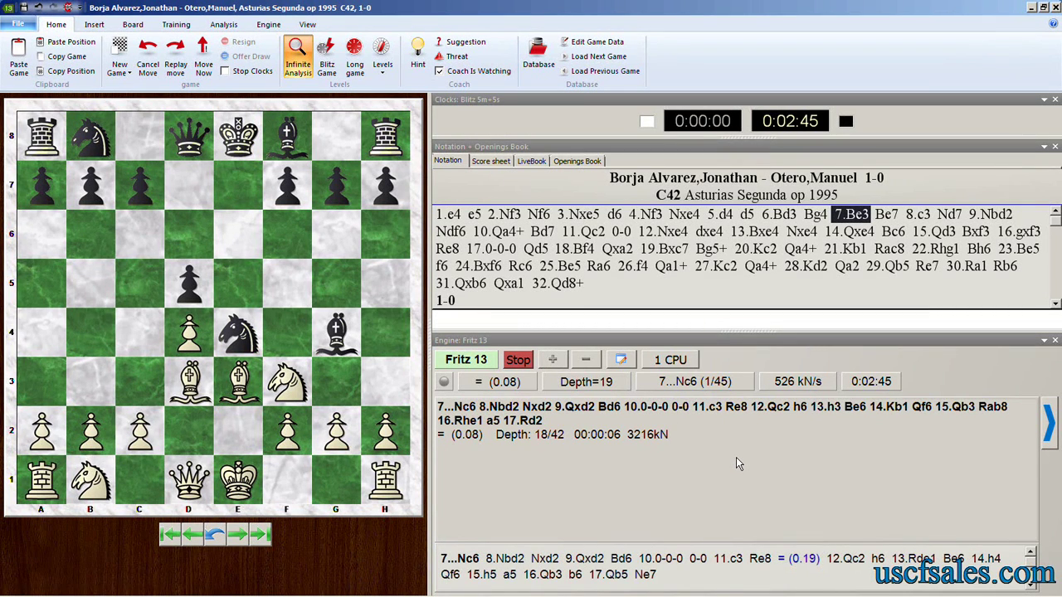
Stop analysis with Blitz Game and turn off the engine's Small main line display
left_click(292, 60)
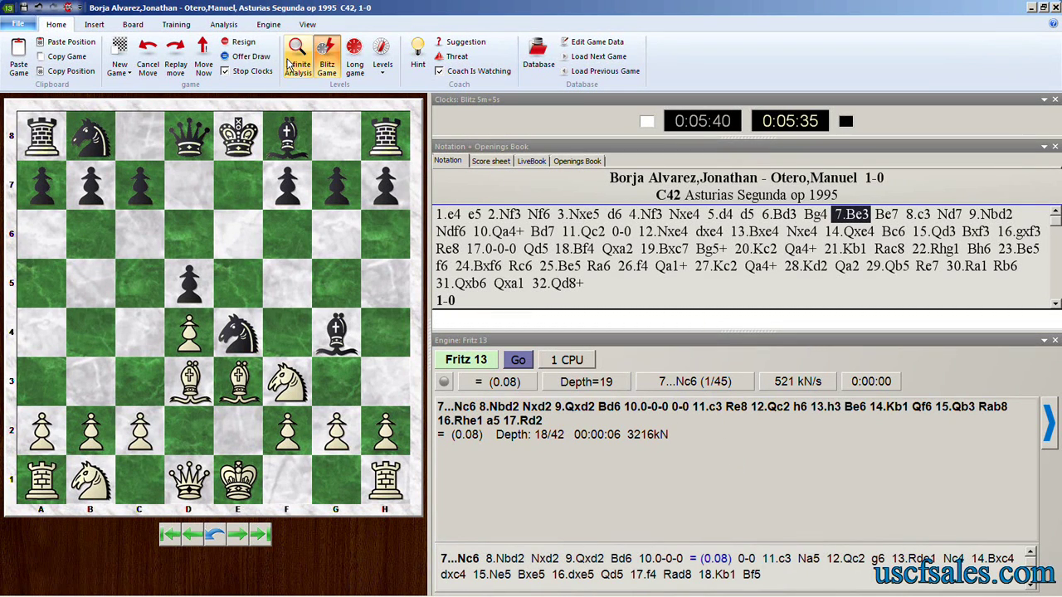
right_click(765, 496)
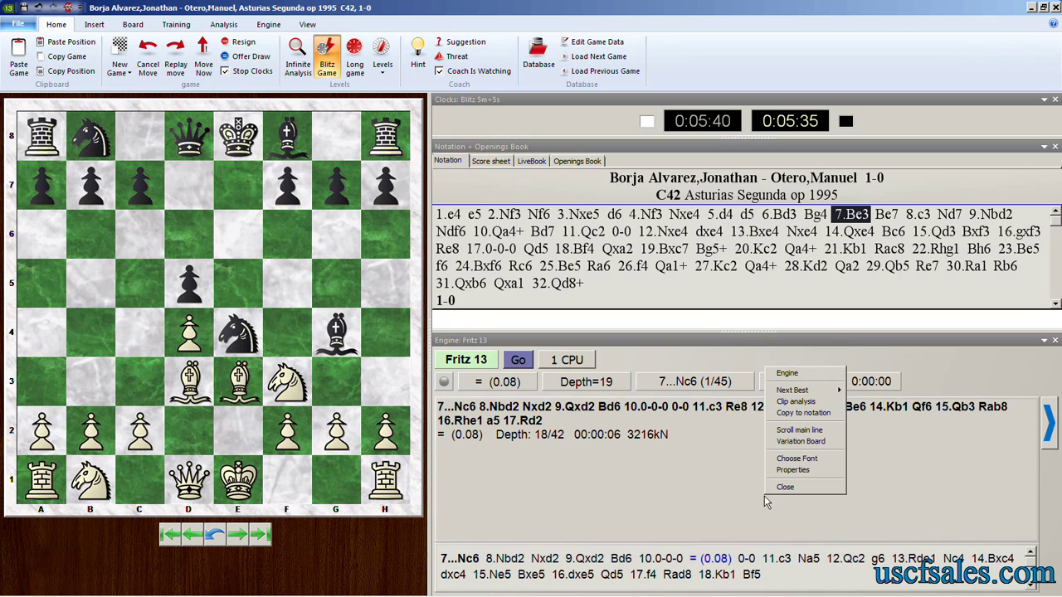
left_click(785, 430)
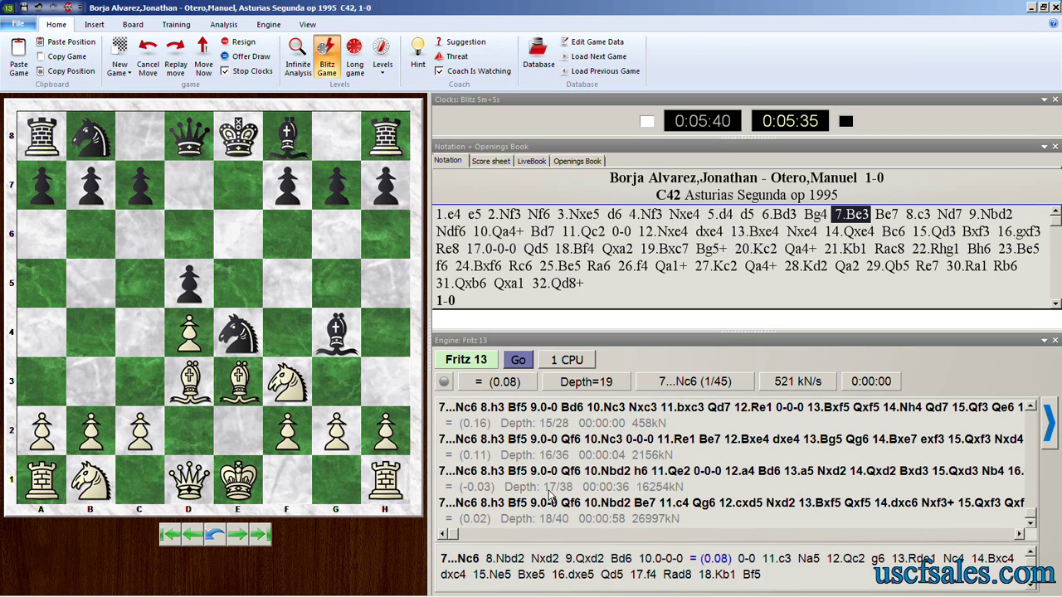
Restart Infinite Analysis so the 7...Nc6 line is listed depth by depth
left_click(298, 64)
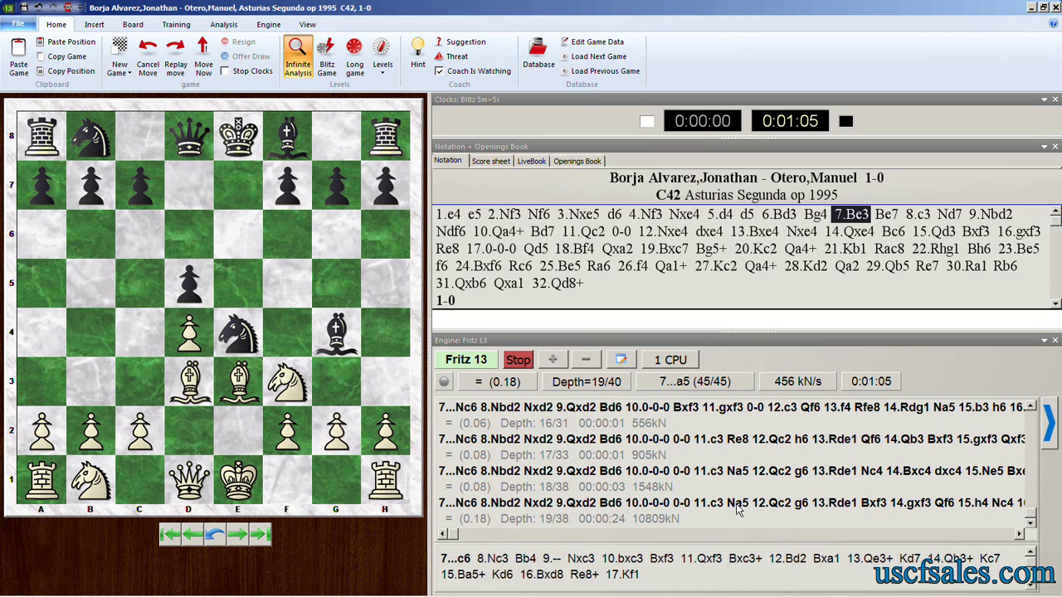
right_click(743, 514)
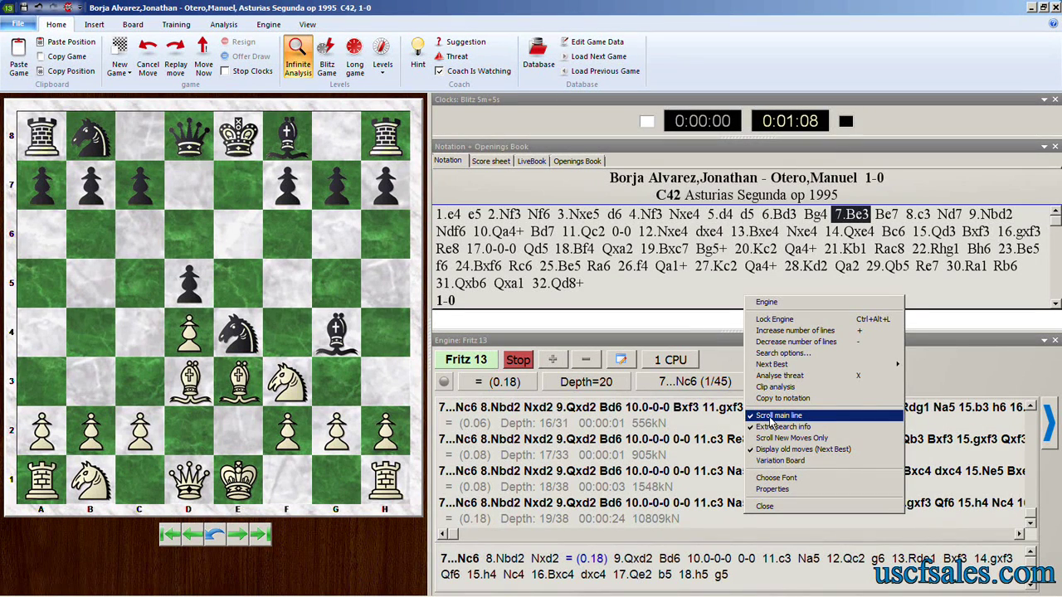
left_click(769, 417)
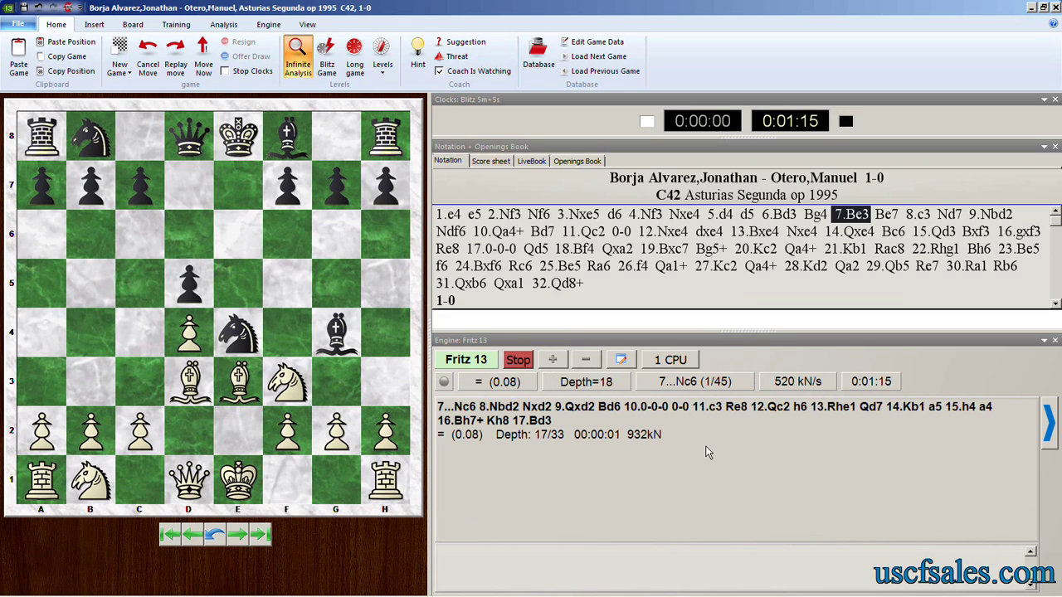
right_click(668, 486)
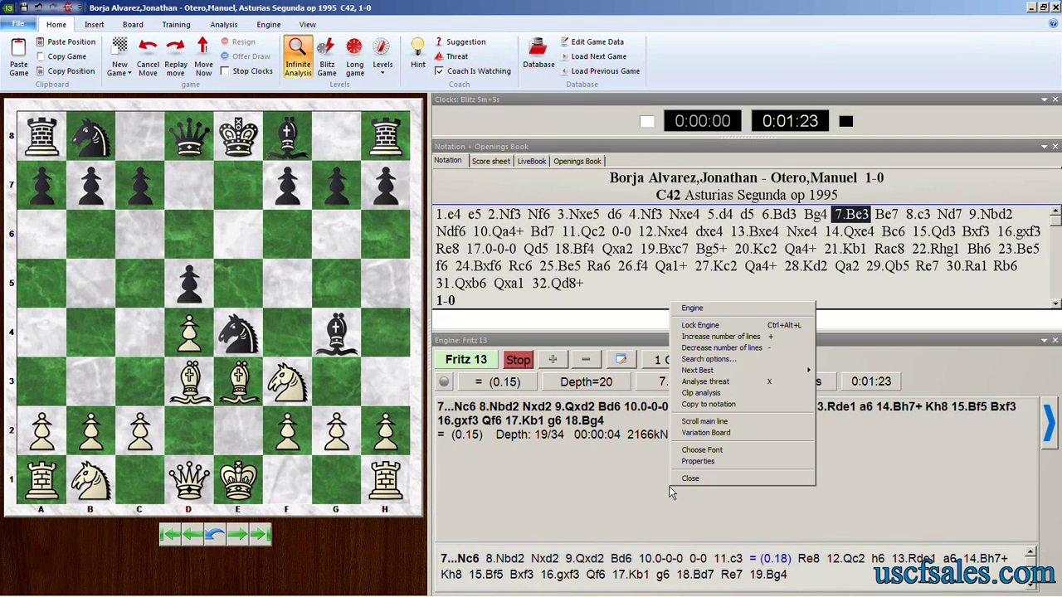
left_click(695, 433)
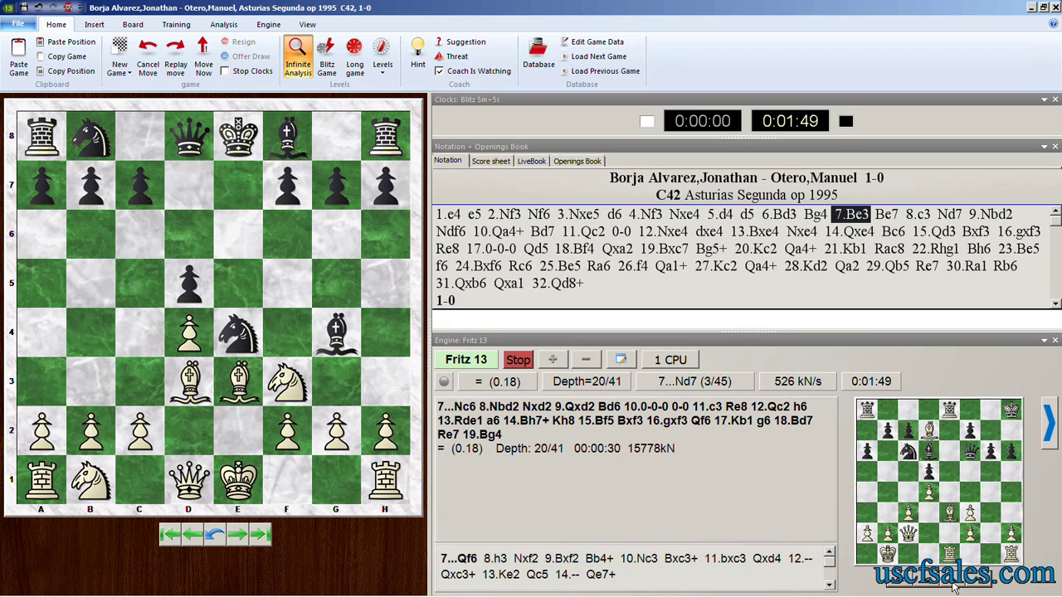
right_click(786, 496)
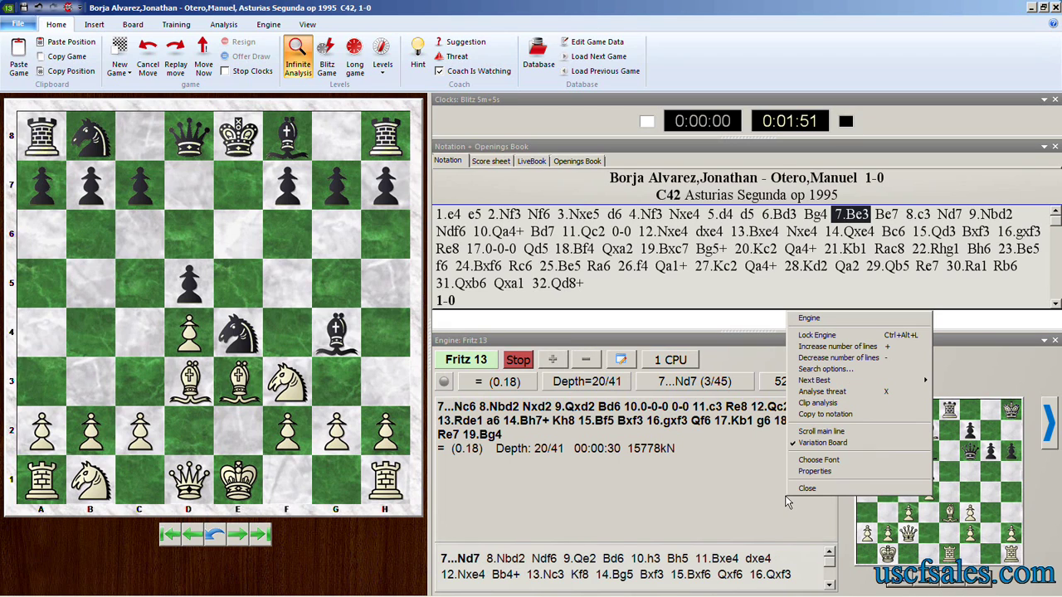
left_click(806, 445)
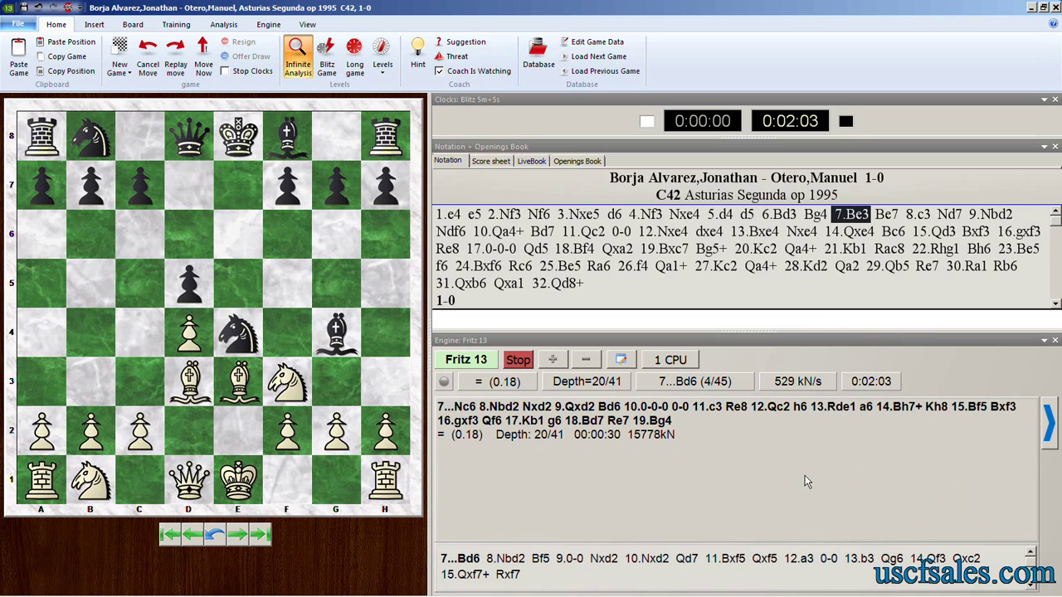
Step through the moves, return to 7.Be3, and lock the engine on that position
key("Right")
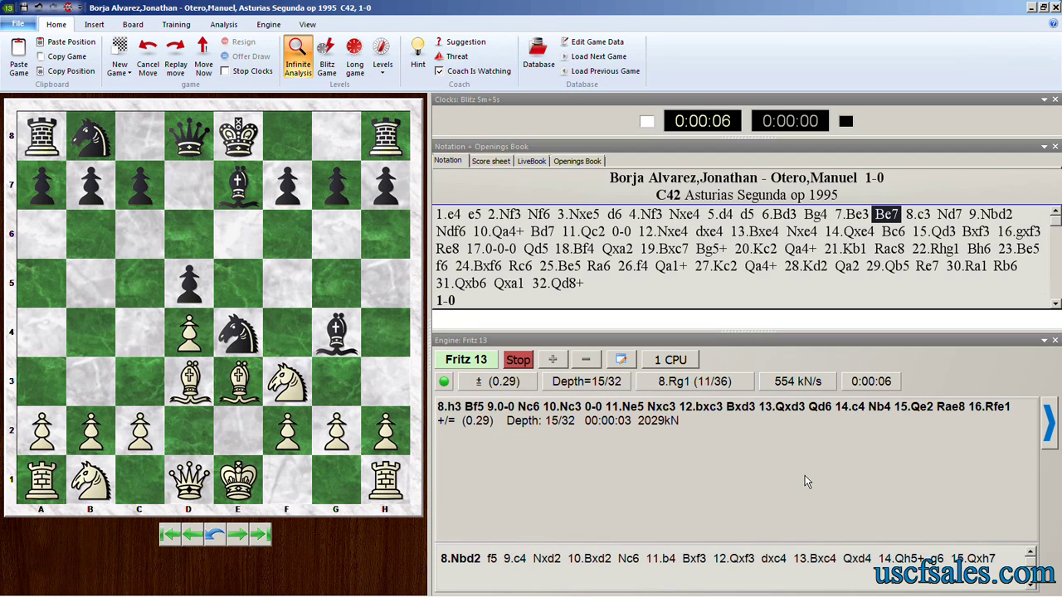
key("Right")
key("Right")
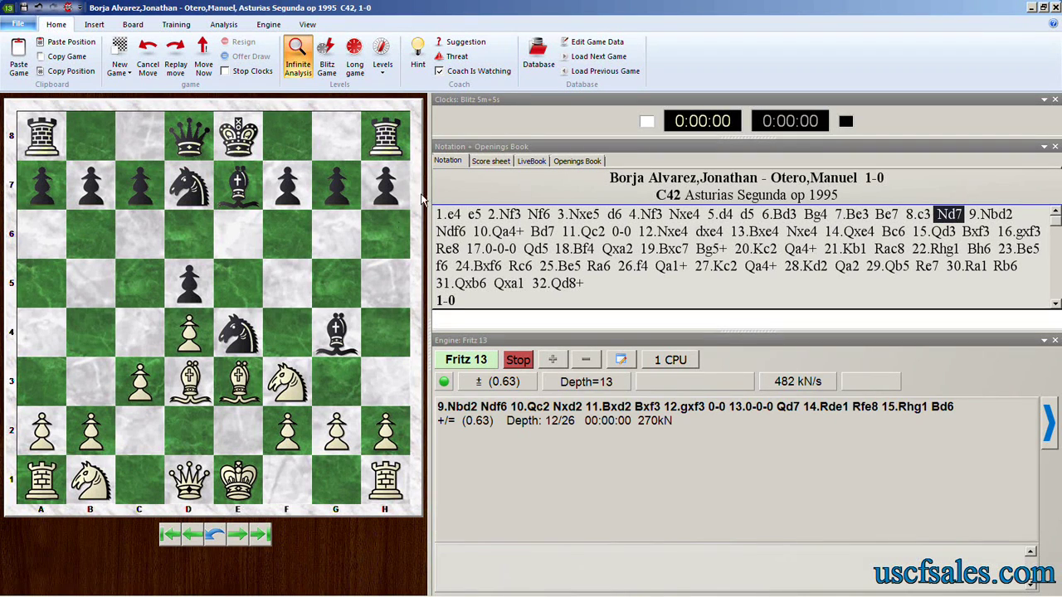
key("Left")
key("Left")
key("Left")
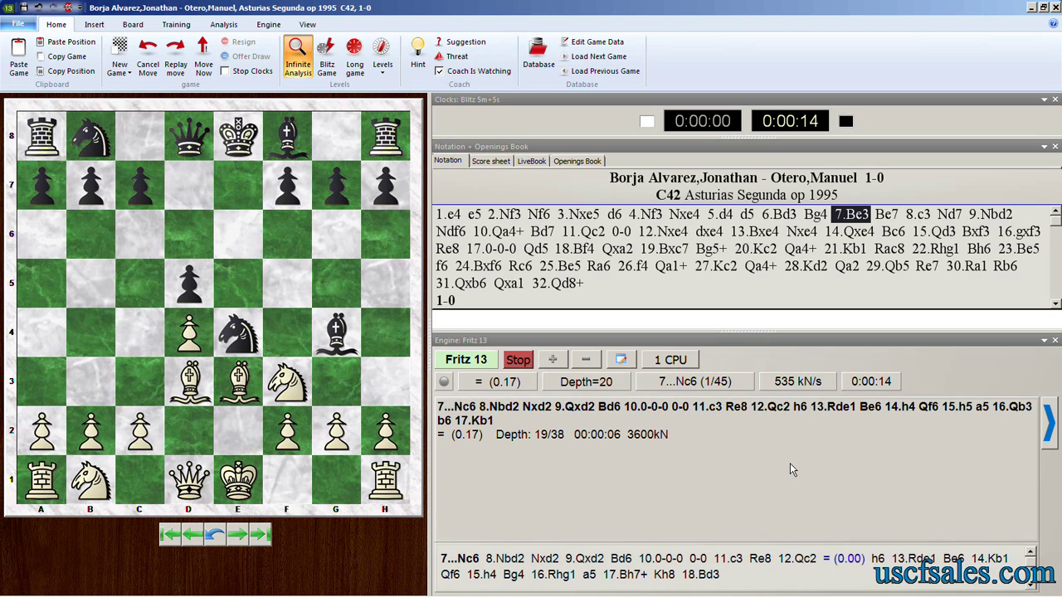
right_click(789, 469)
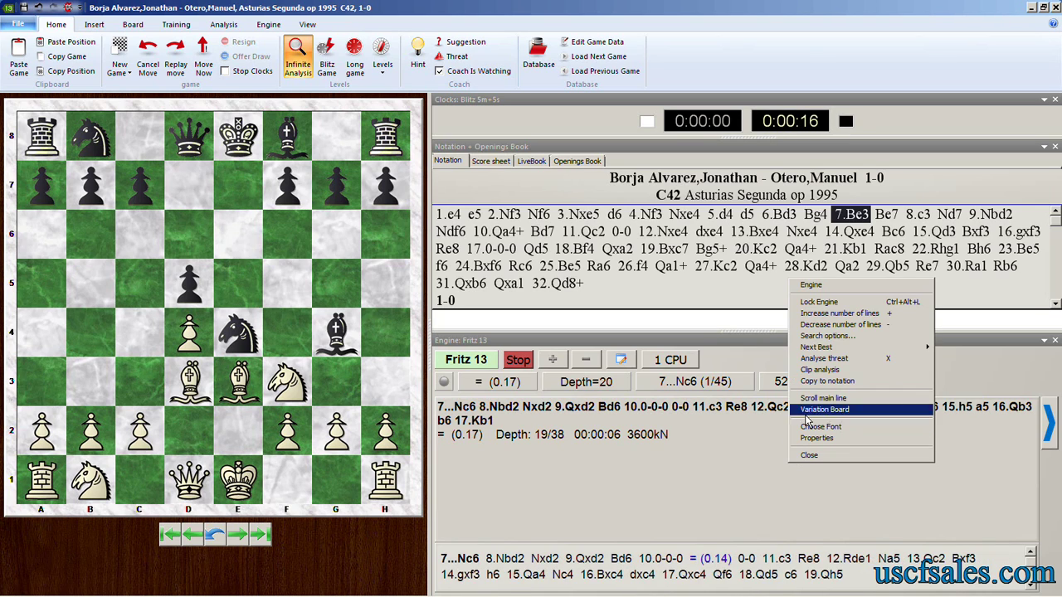
left_click(826, 304)
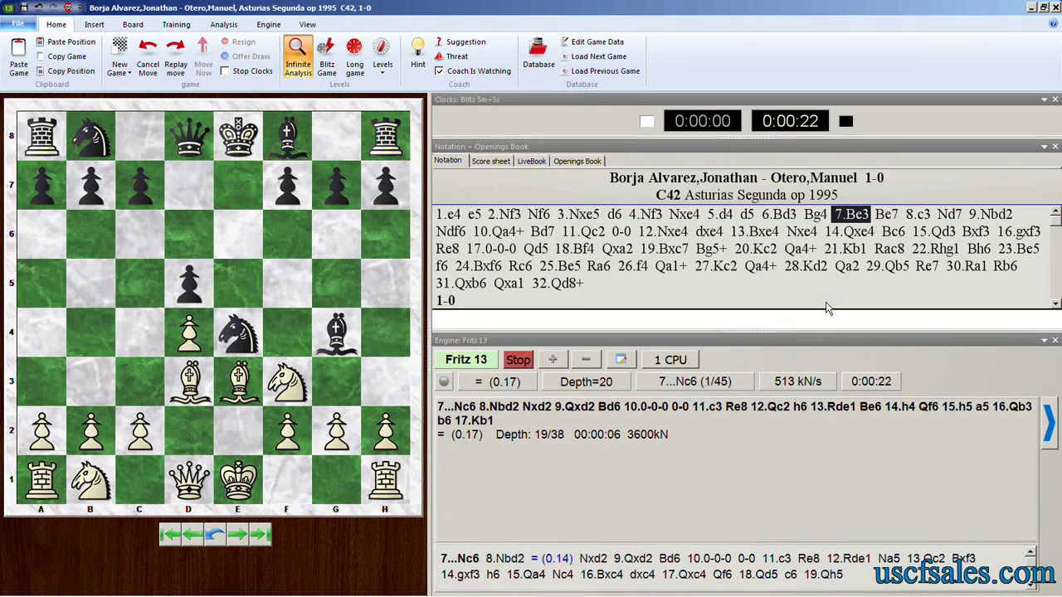
Play forward through the game and settle on the position after 14.Qxe4
key("Right")
key("Right")
key("Right")
key("Right")
key("Right")
key("Right")
key("Right")
key("Right")
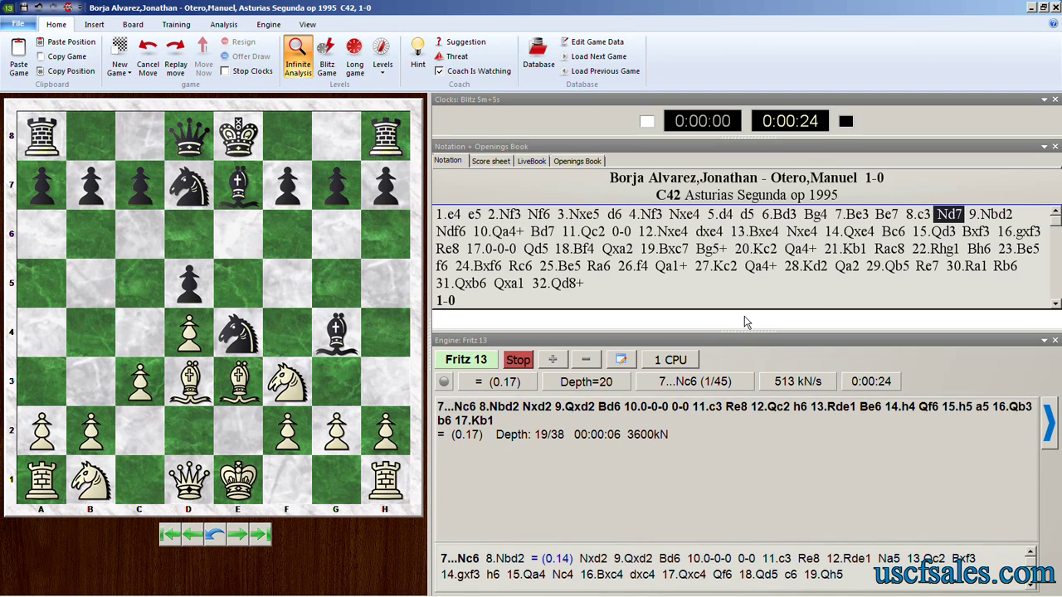
key("Right")
key("Right")
key("Right")
key("Right")
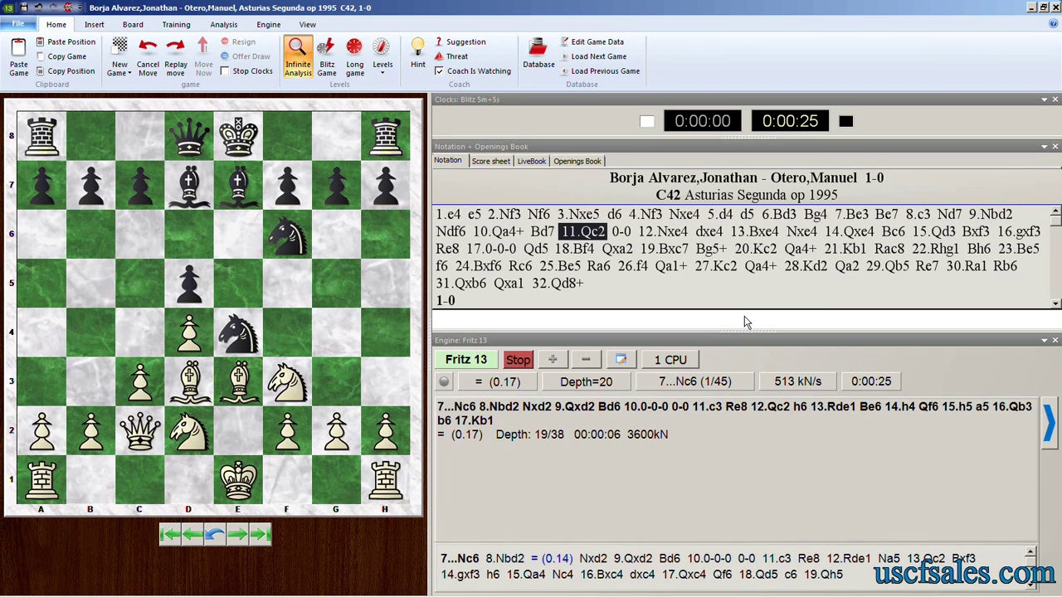
key("Right")
key("Right")
key("Right")
key("Right")
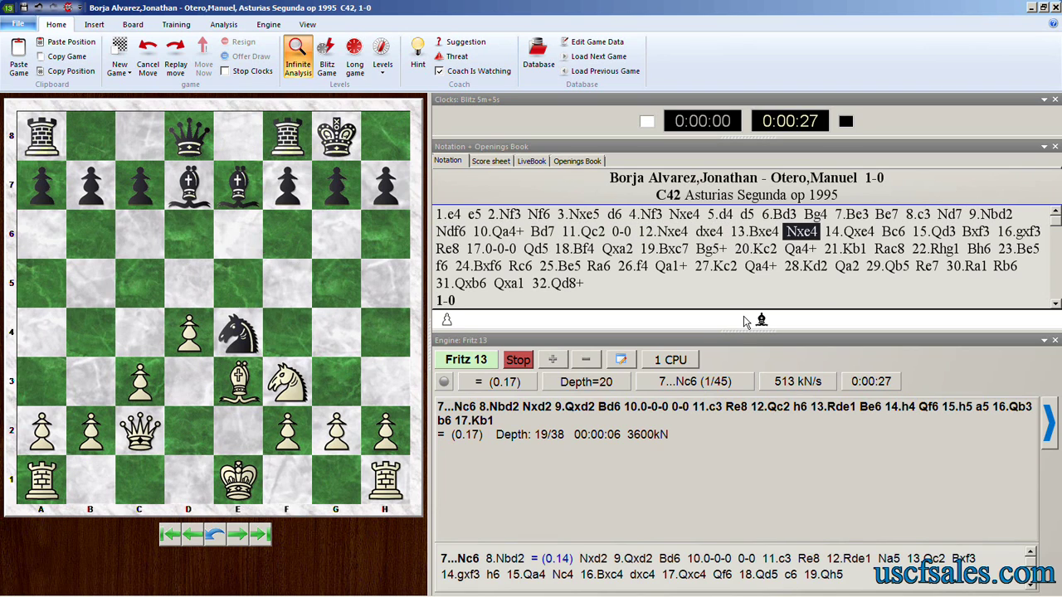
key("Right")
key("Right")
key("Right")
key("Right")
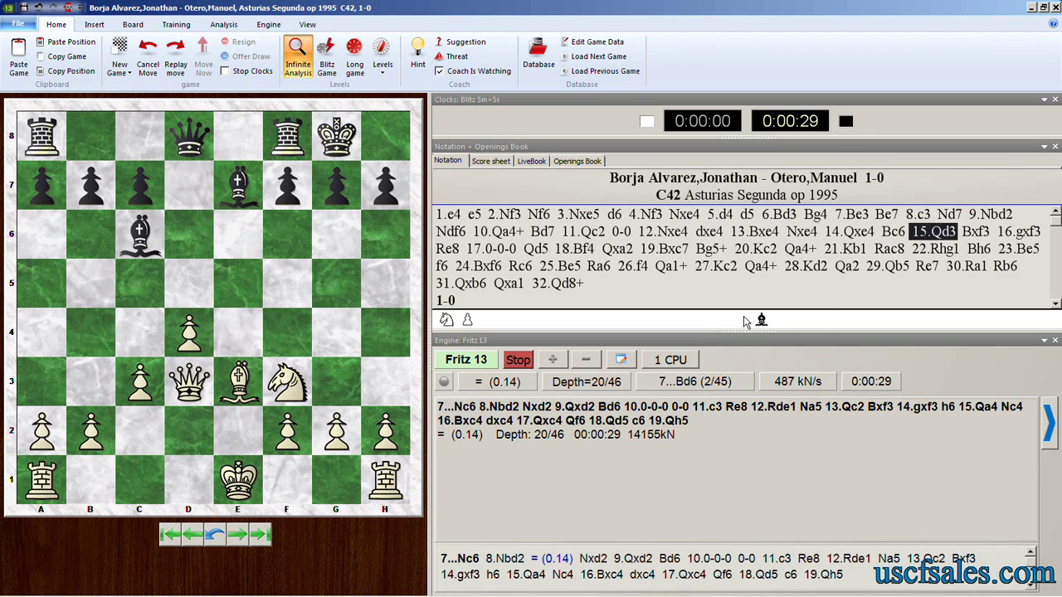
key("Right")
key("Right")
key("Right")
key("Right")
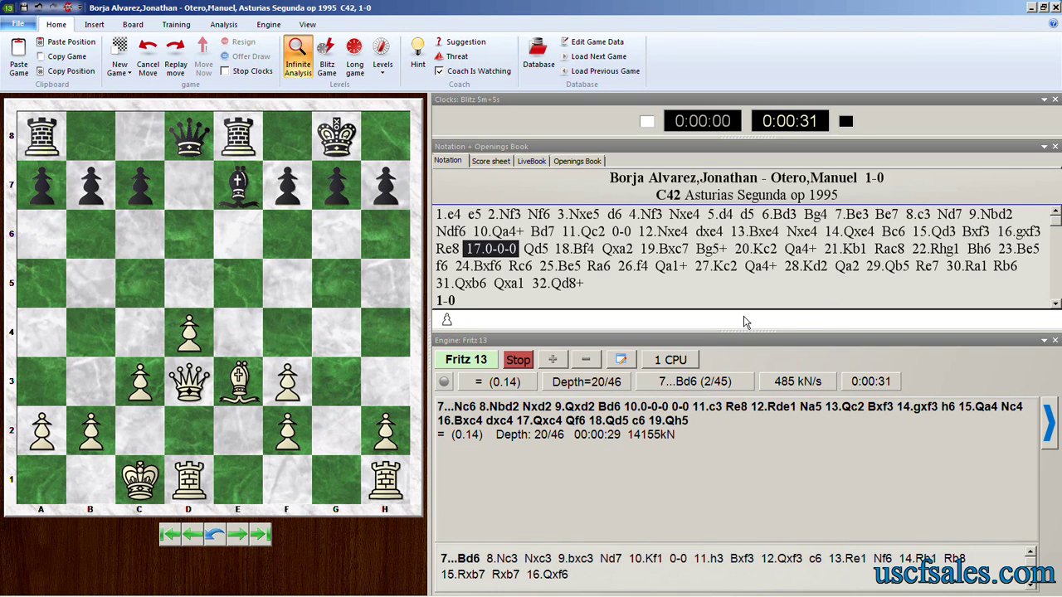
key("Right")
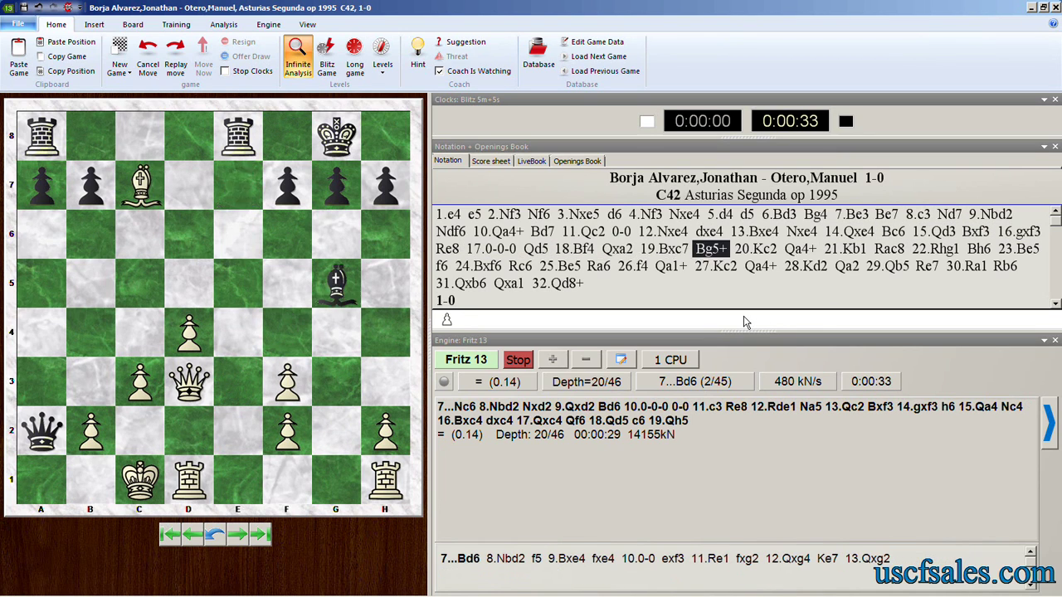
key("Left")
key("Left")
key("Left")
key("Left")
key("Left")
key("Left")
key("Left")
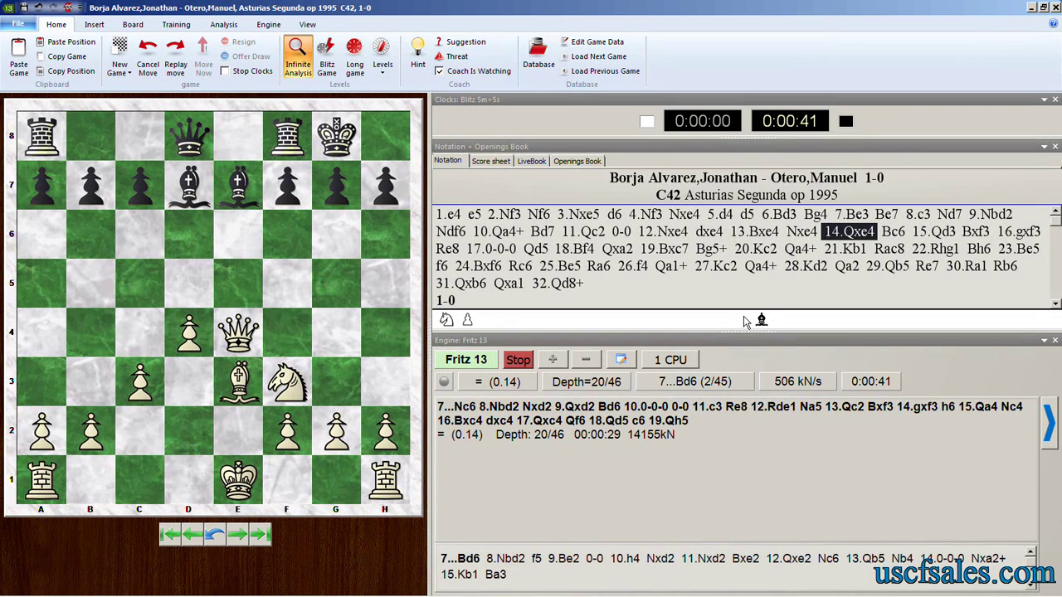
Uncheck Lock Engine so 14.Qxe4 is analysed, then toggle the Variation Board on and off
right_click(753, 462)
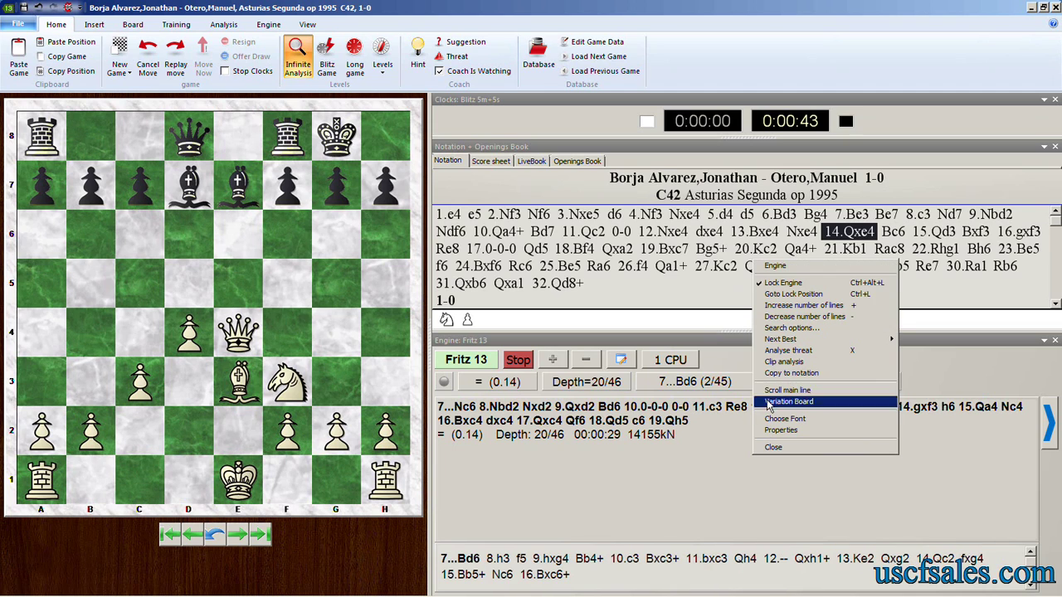
left_click(787, 283)
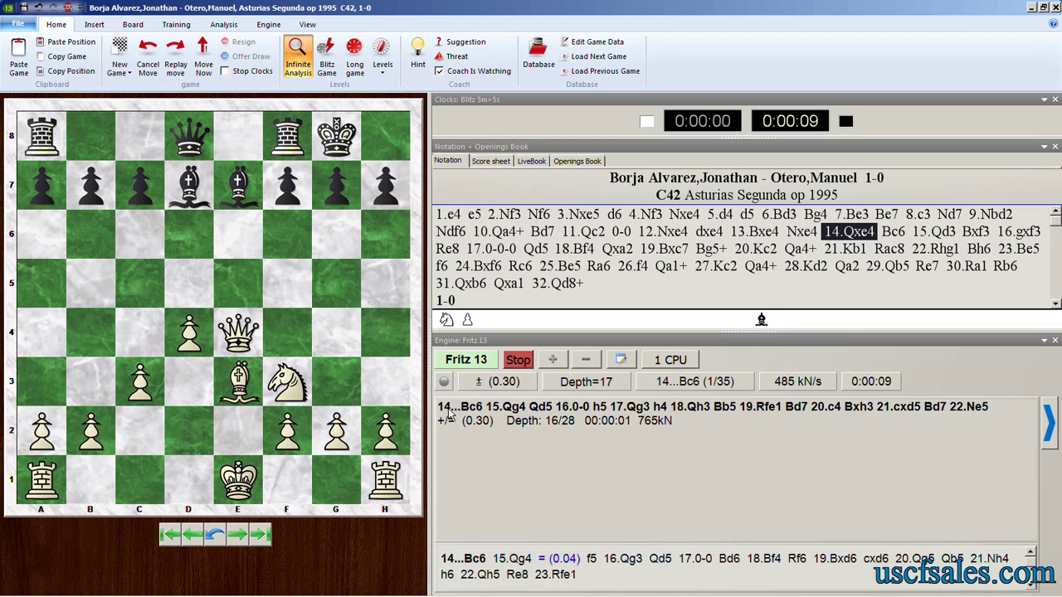
right_click(664, 514)
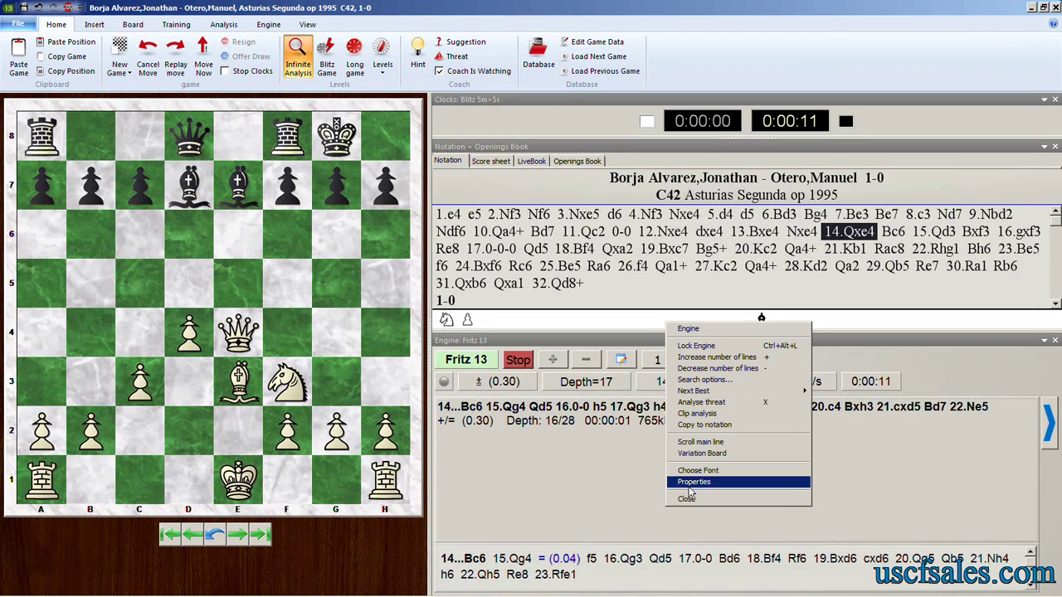
left_click(707, 454)
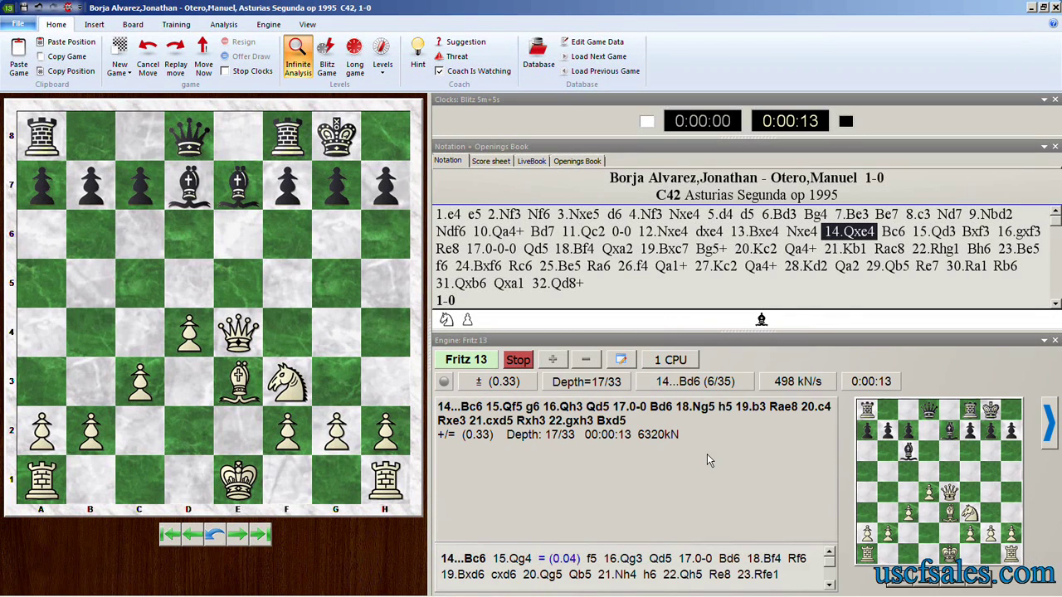
right_click(707, 454)
left_click(734, 401)
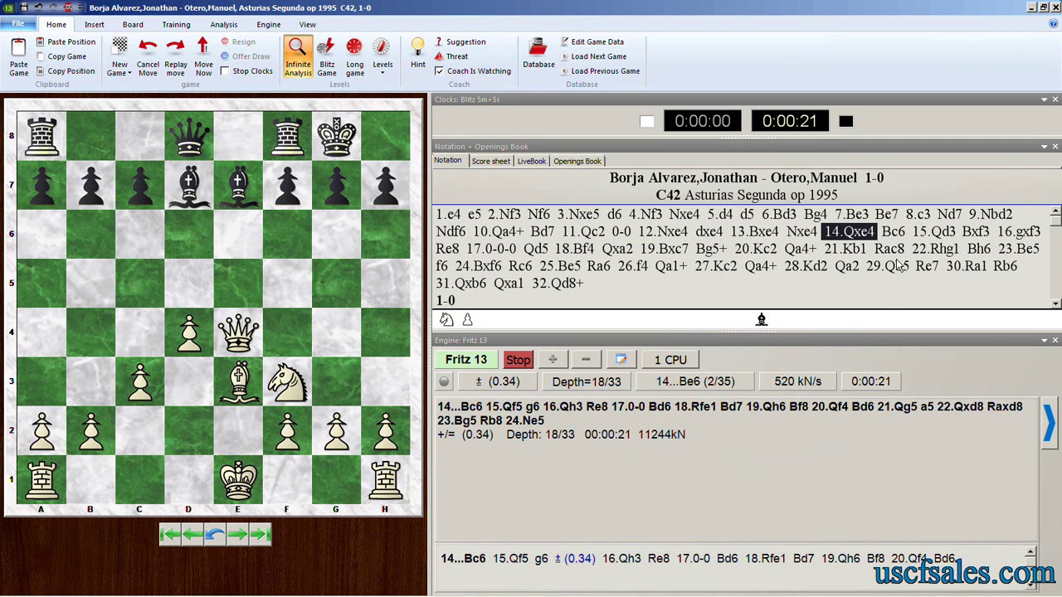
Copy the engine's 14...Bc6 line into the notation and go to 14...Bc6
right_click(809, 484)
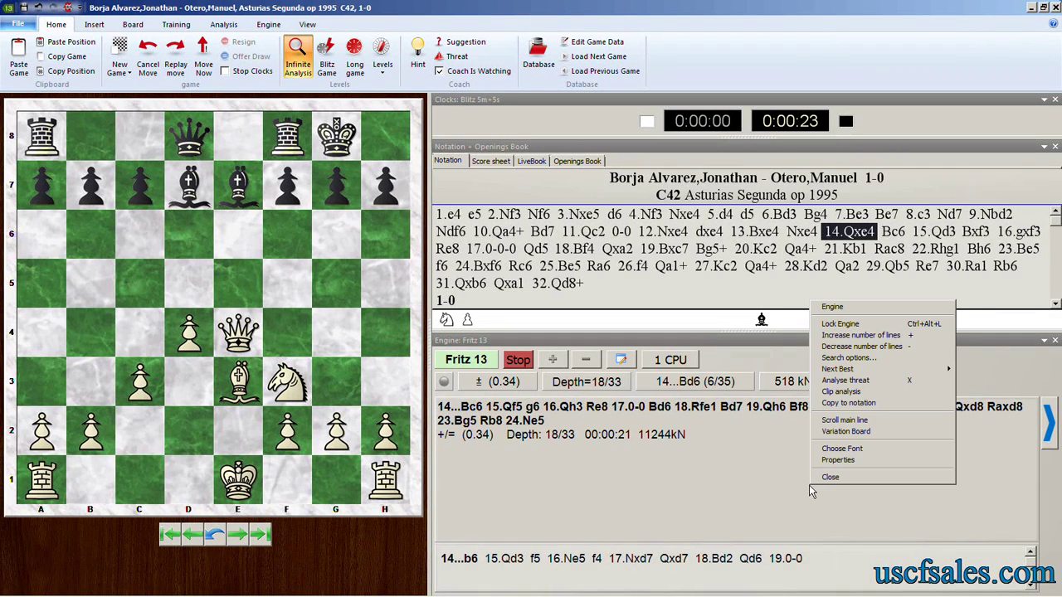
left_click(834, 404)
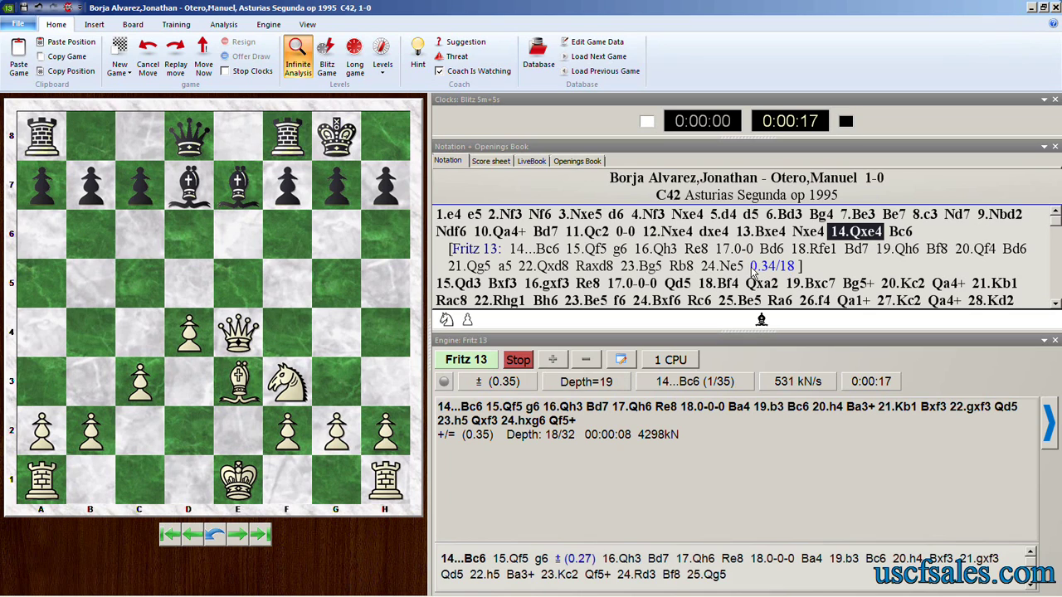
left_click(548, 250)
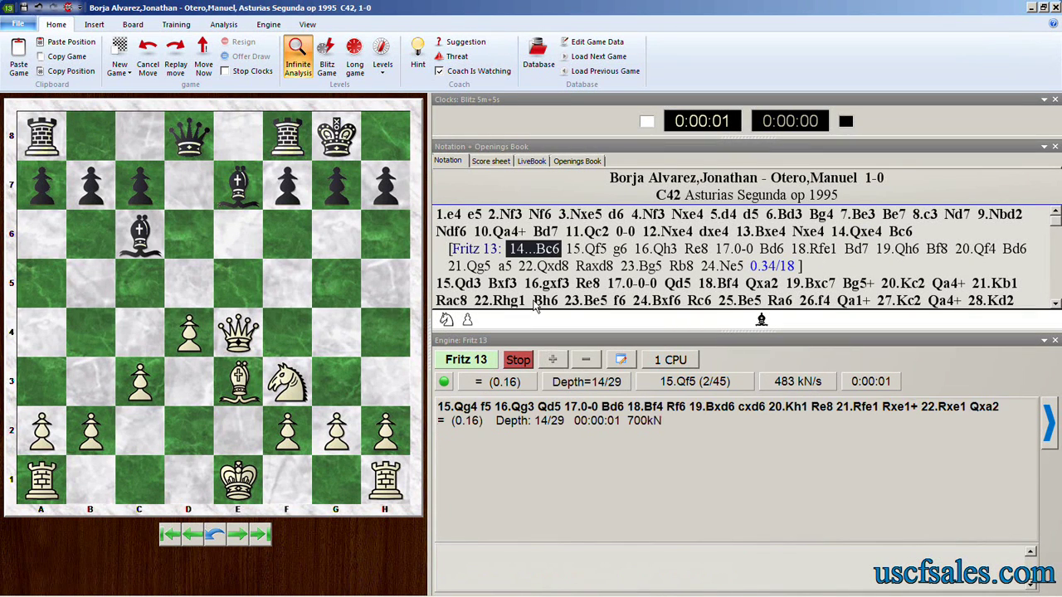
Step through the Fritz variation from 15.Qf5 to 21...a5
left_click(267, 544)
left_click(266, 544)
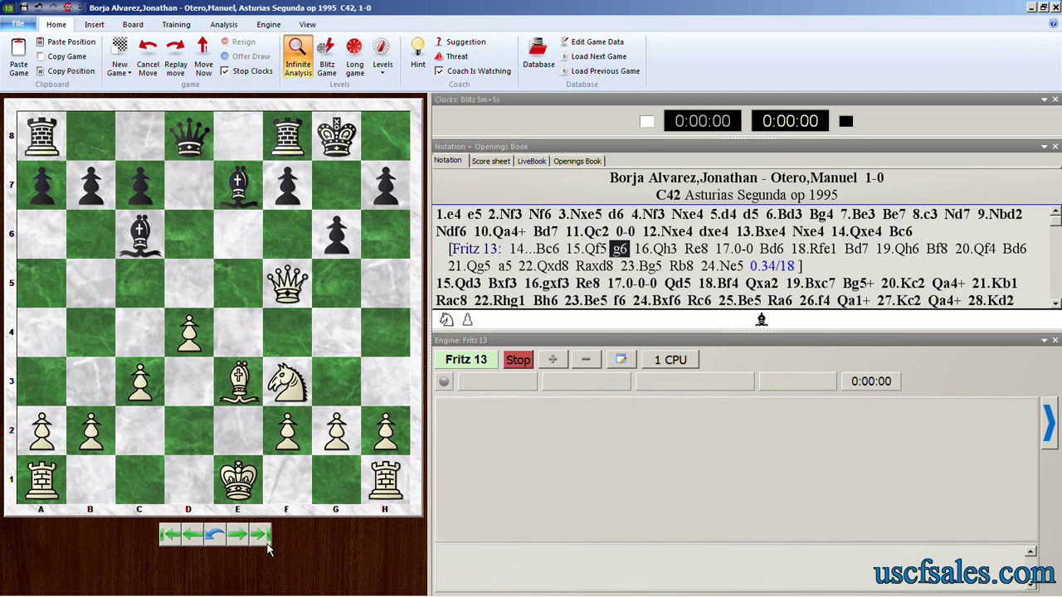
left_click(267, 544)
left_click(266, 544)
left_click(267, 545)
left_click(266, 544)
left_click(266, 544)
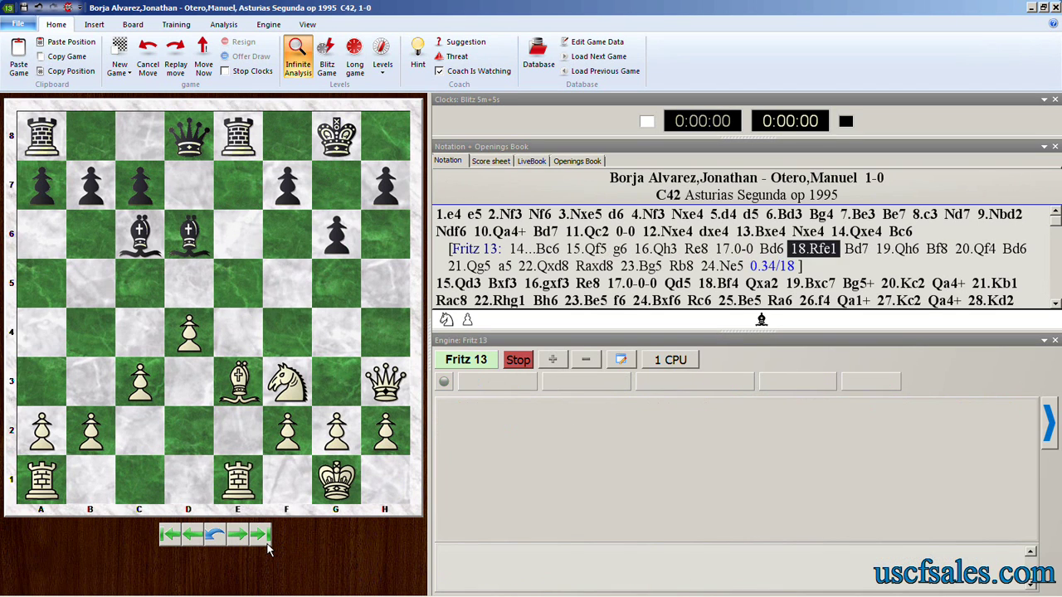
left_click(266, 544)
left_click(266, 544)
left_click(266, 544)
left_click(266, 545)
left_click(266, 544)
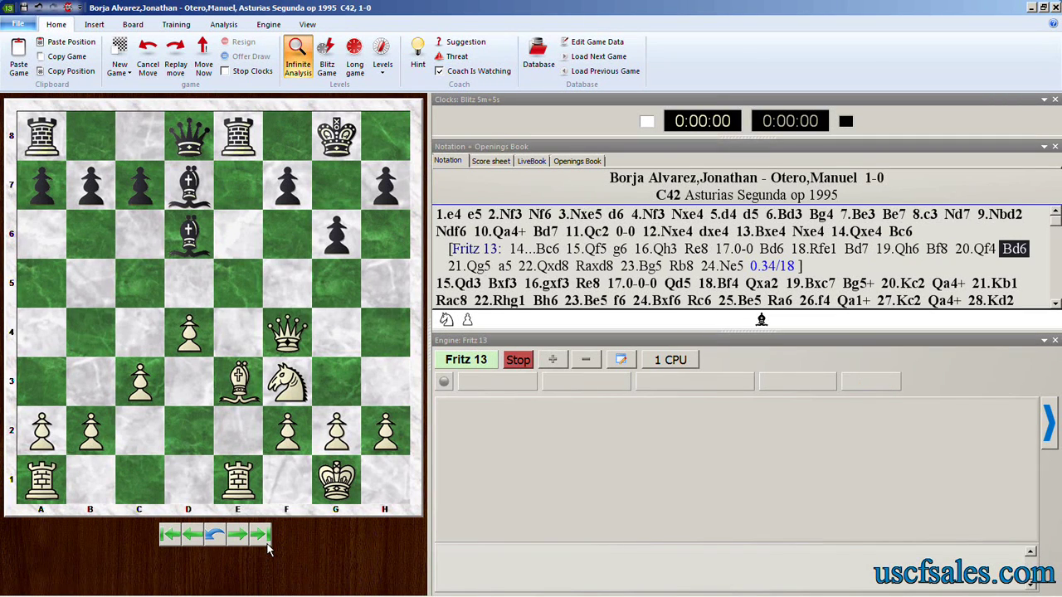
left_click(267, 544)
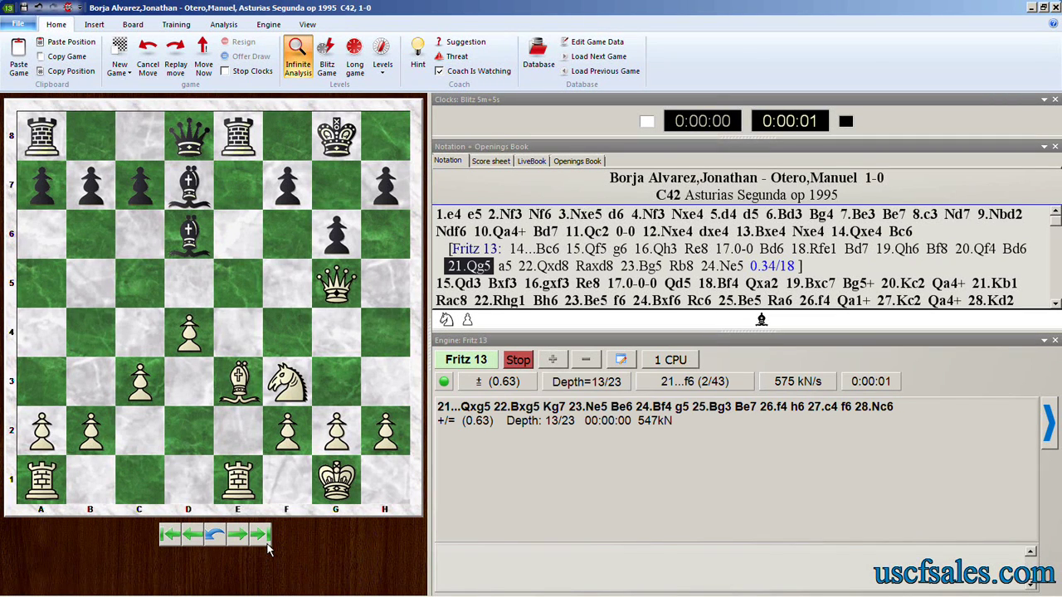
left_click(266, 544)
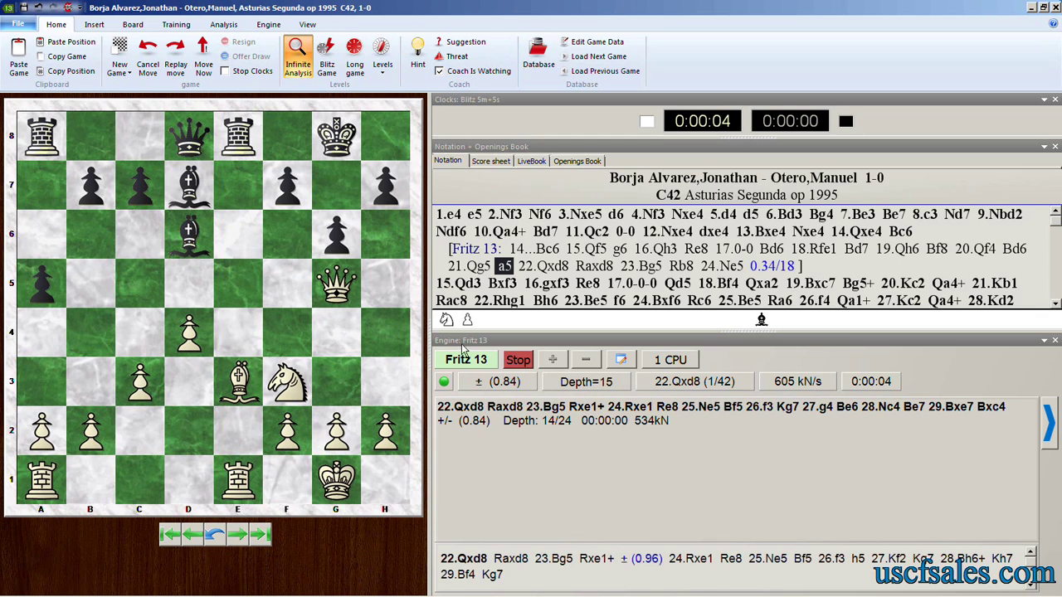
Show extra engine lines and toggle the Variation Board on and off, then reduce to one line
left_click(552, 361)
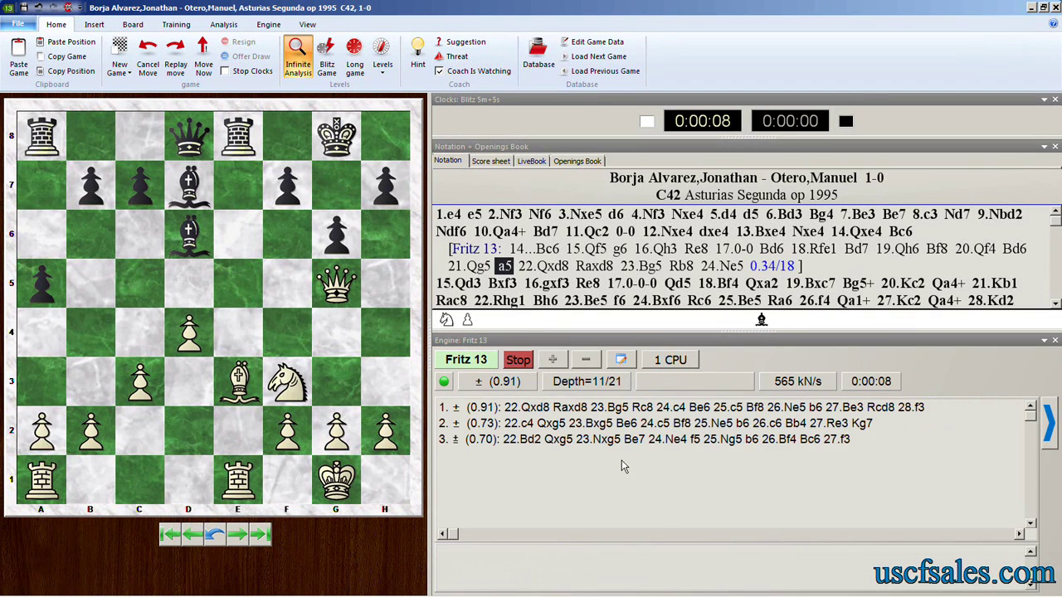
right_click(621, 461)
left_click(664, 408)
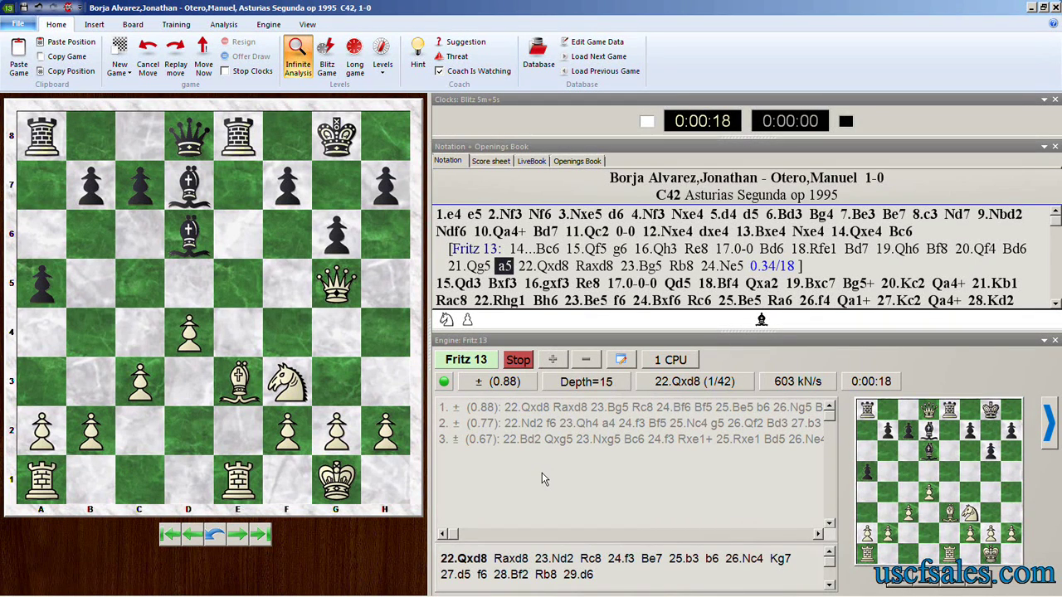
right_click(701, 501)
left_click(738, 445)
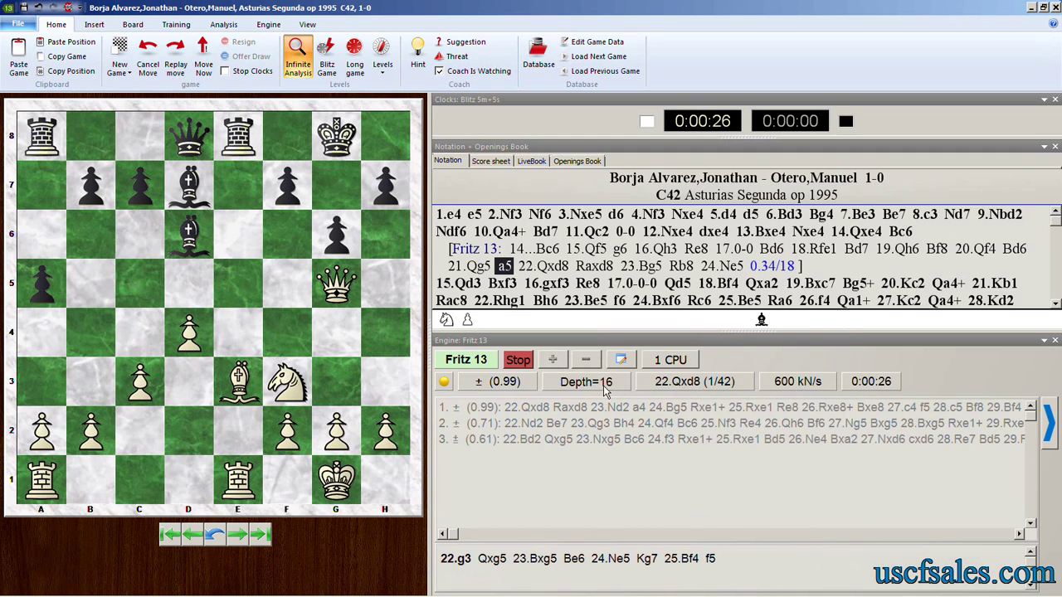
left_click(584, 360)
left_click(585, 360)
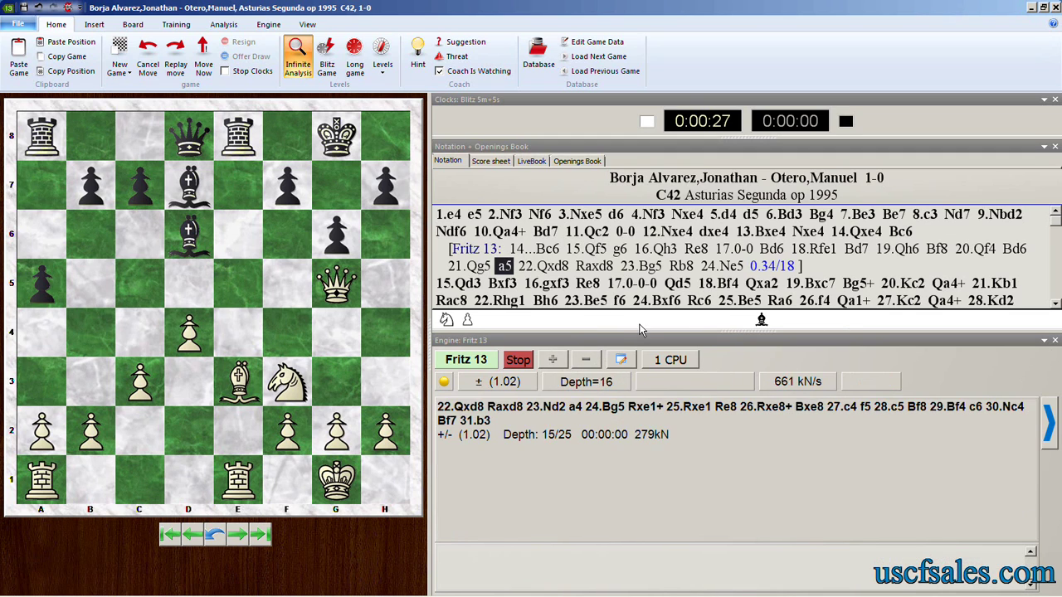
Enlarge the notation pane and step through 14...Bc6, 15.Qf5, 15...g6, 21.Qg5 to 22.Qxd8
left_click_drag(638, 335, 639, 392)
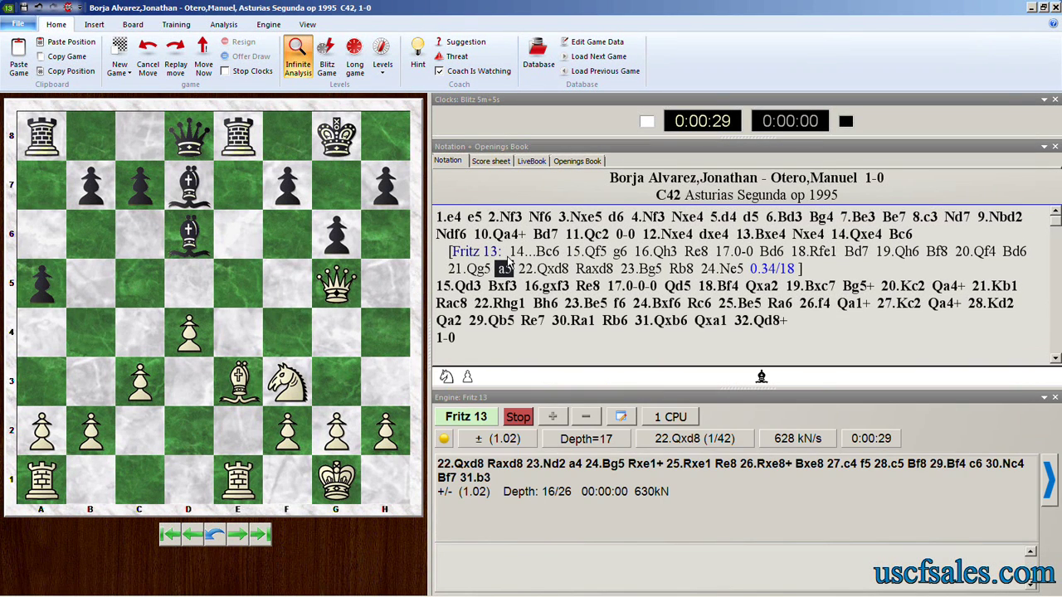
left_click(548, 251)
left_click(590, 251)
left_click(620, 252)
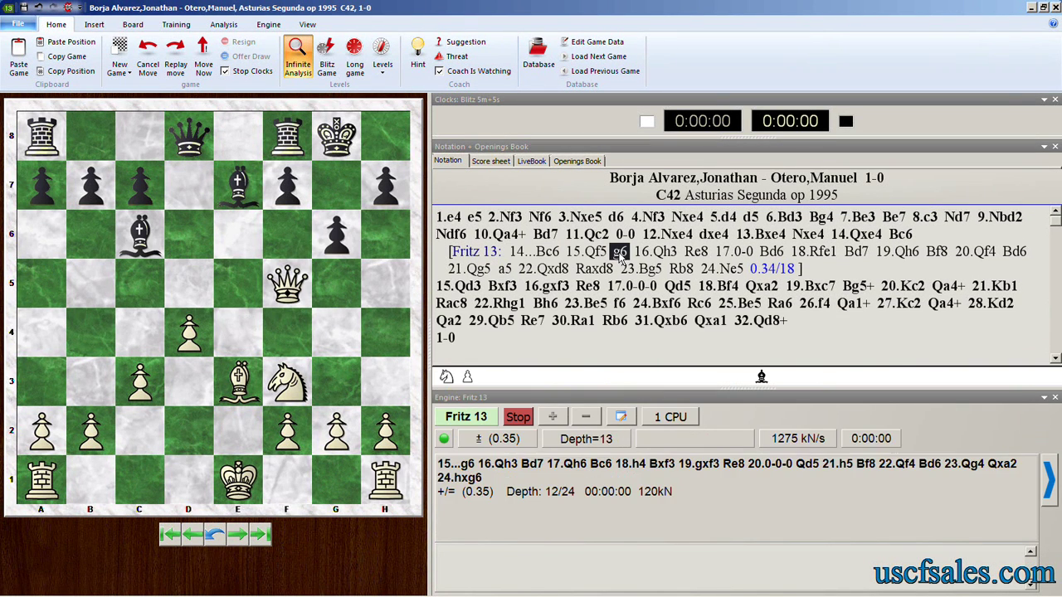
left_click(468, 268)
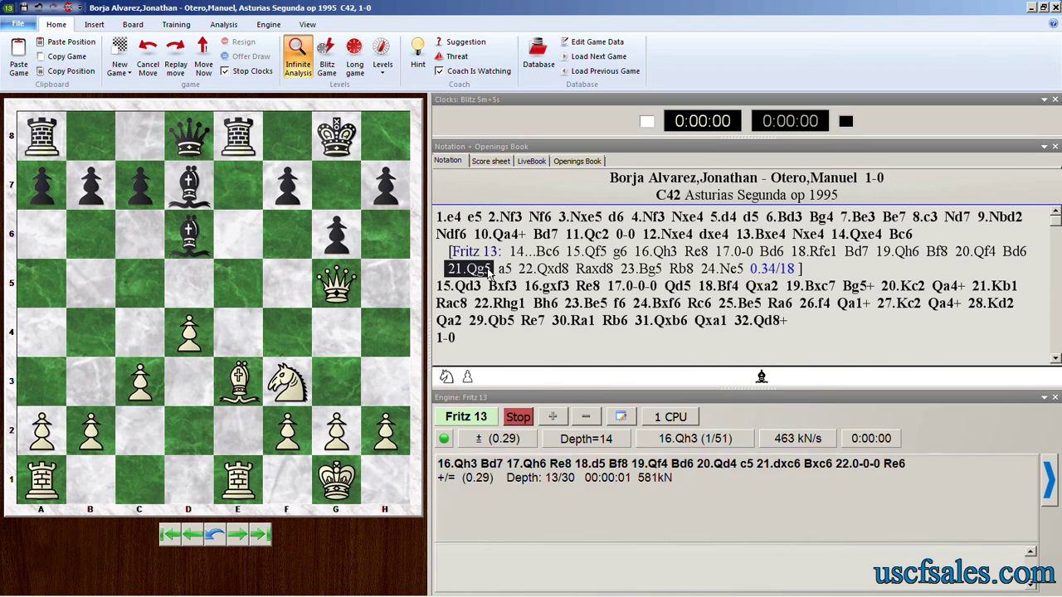
left_click(543, 271)
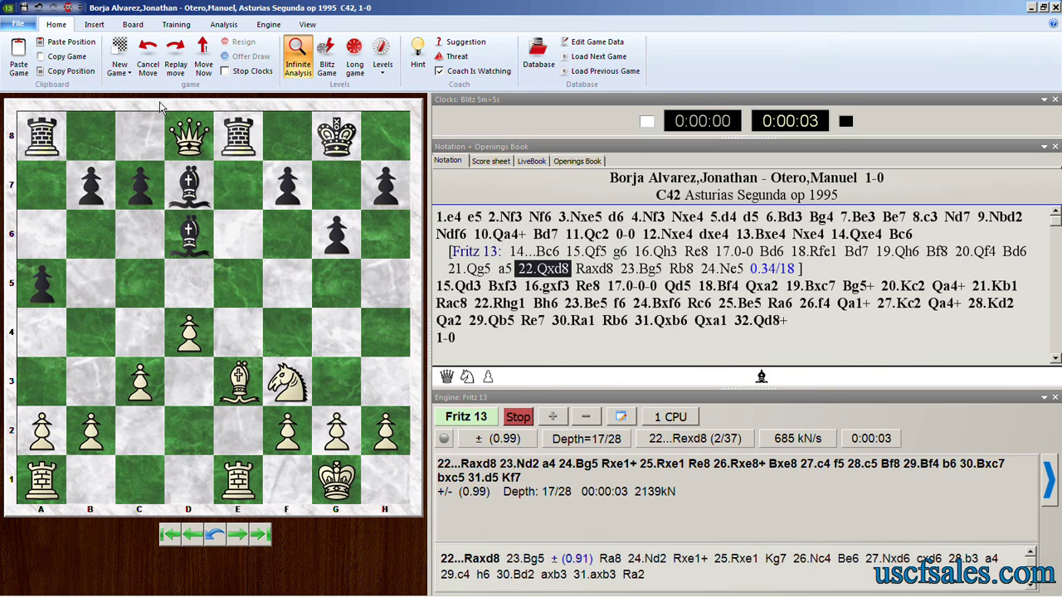
left_click(18, 24)
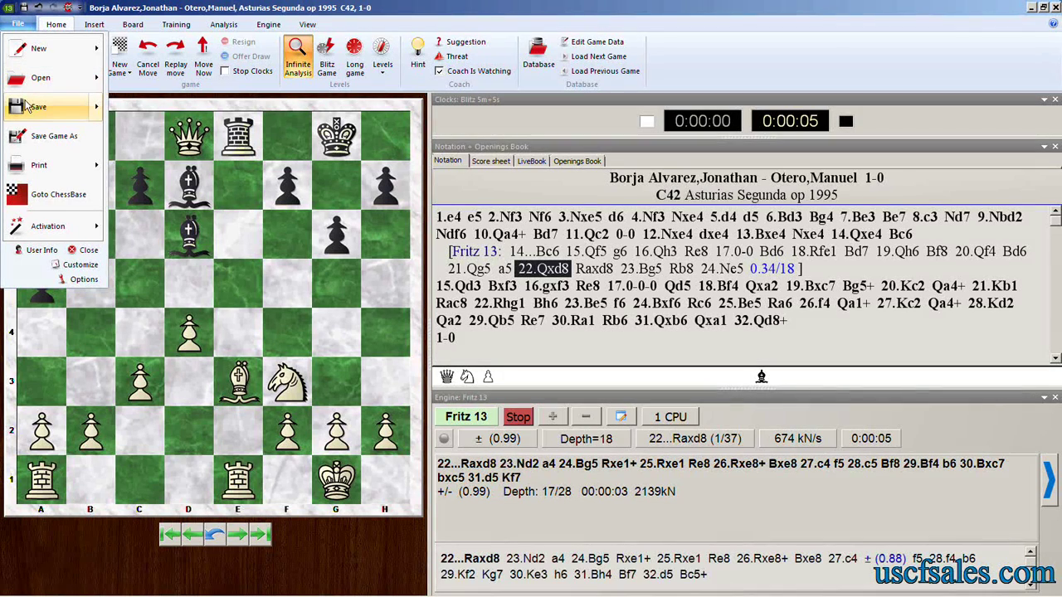
Save via File > Replace, checking the annotator/teams and players tabs before confirming
mouse_move(27, 107)
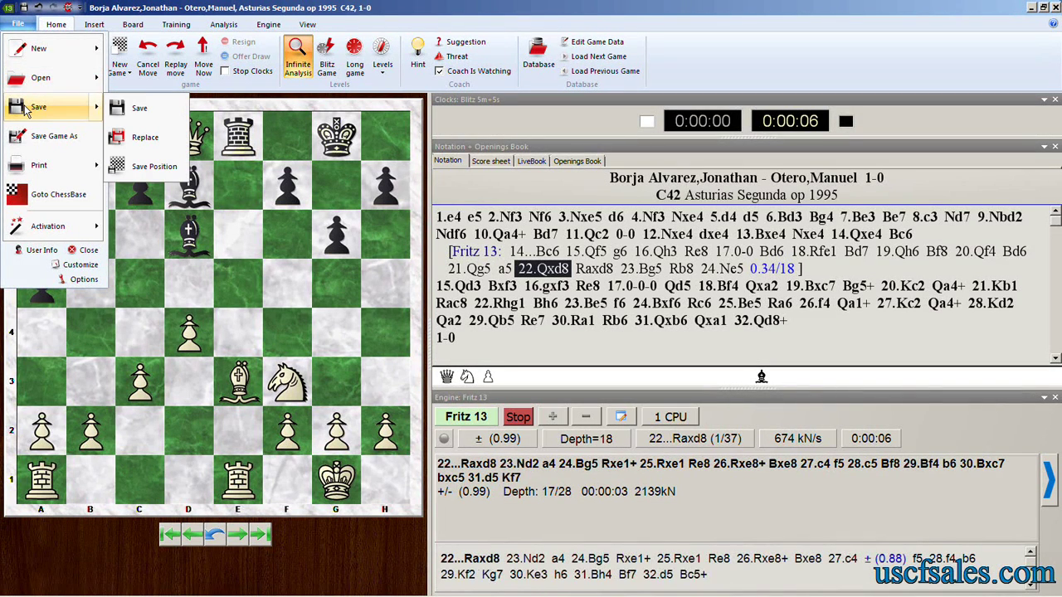
left_click(163, 141)
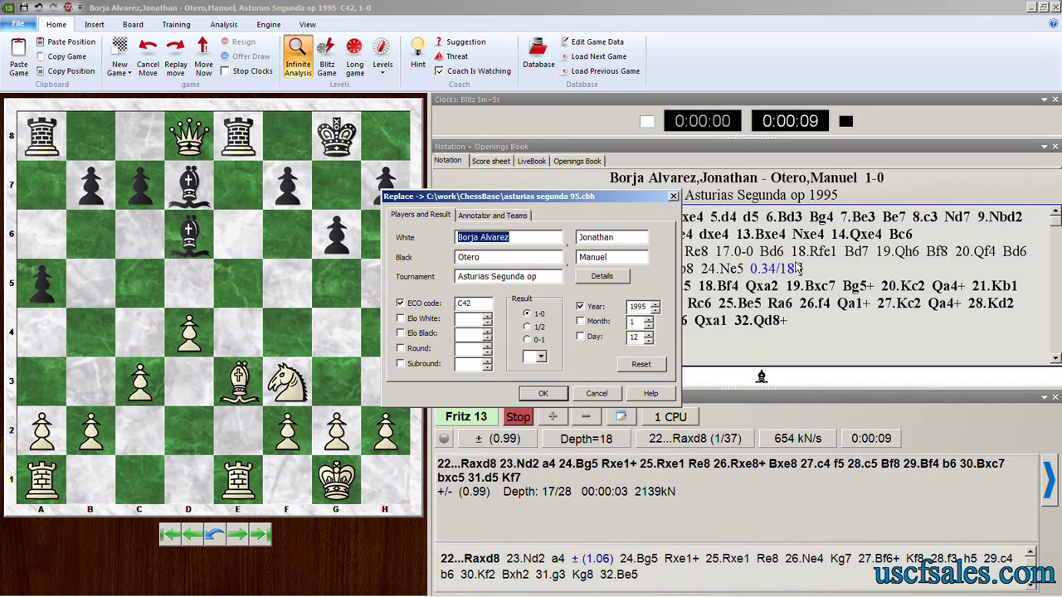
left_click(489, 217)
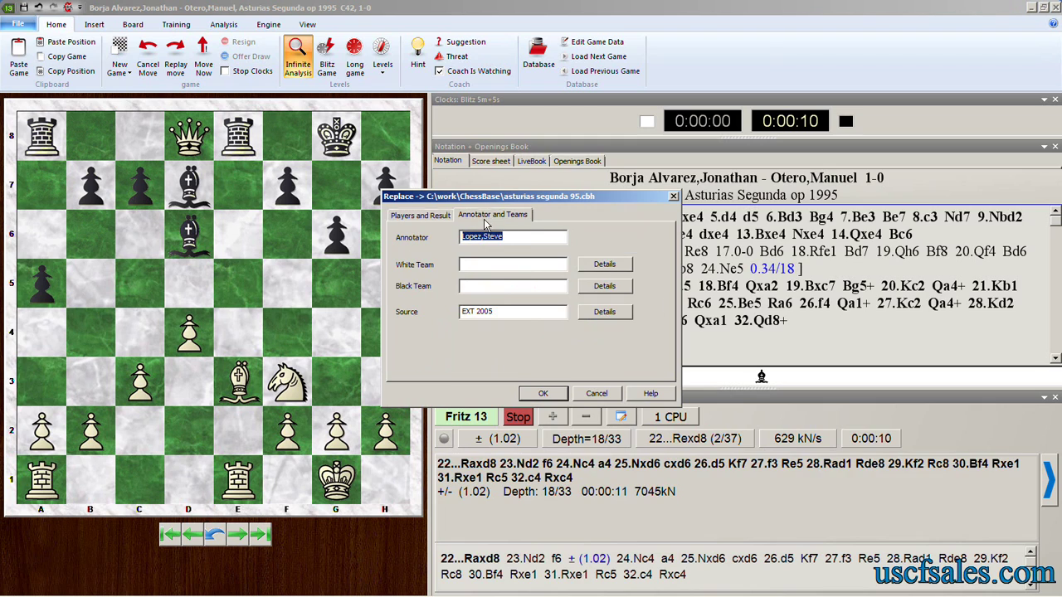
left_click(421, 217)
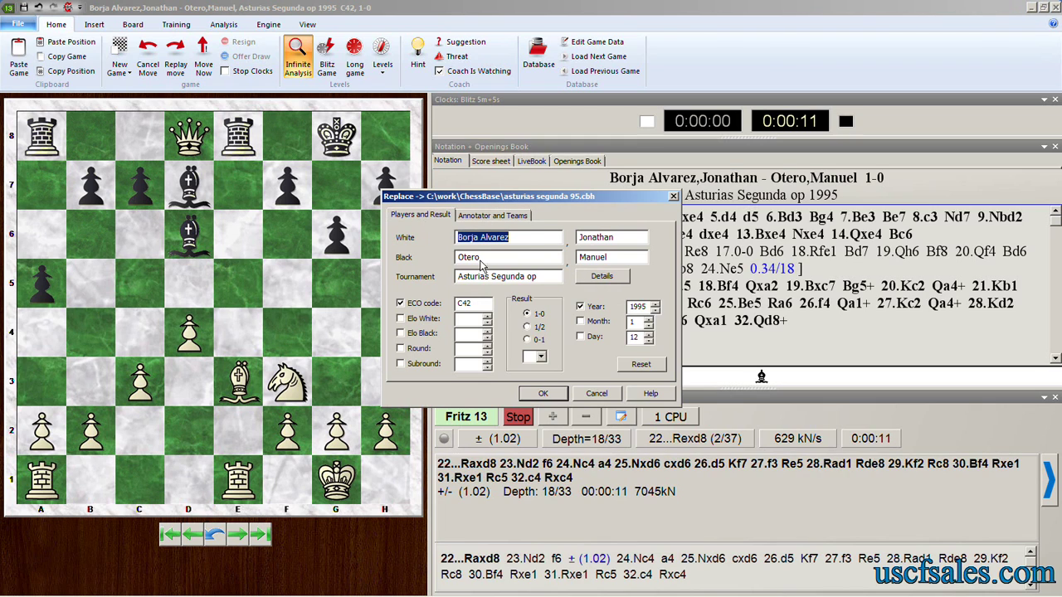
left_click(590, 393)
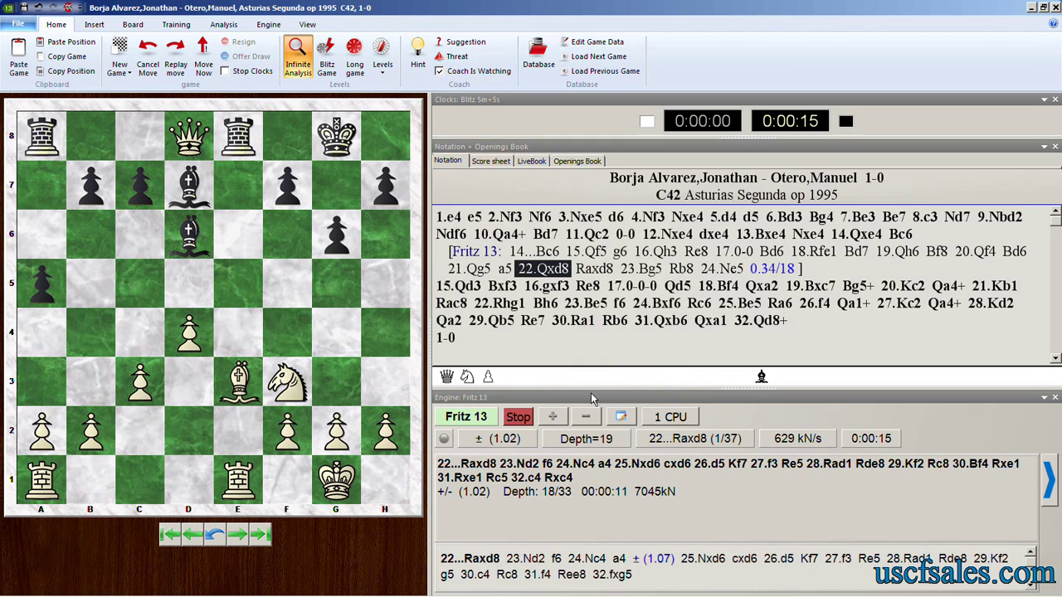